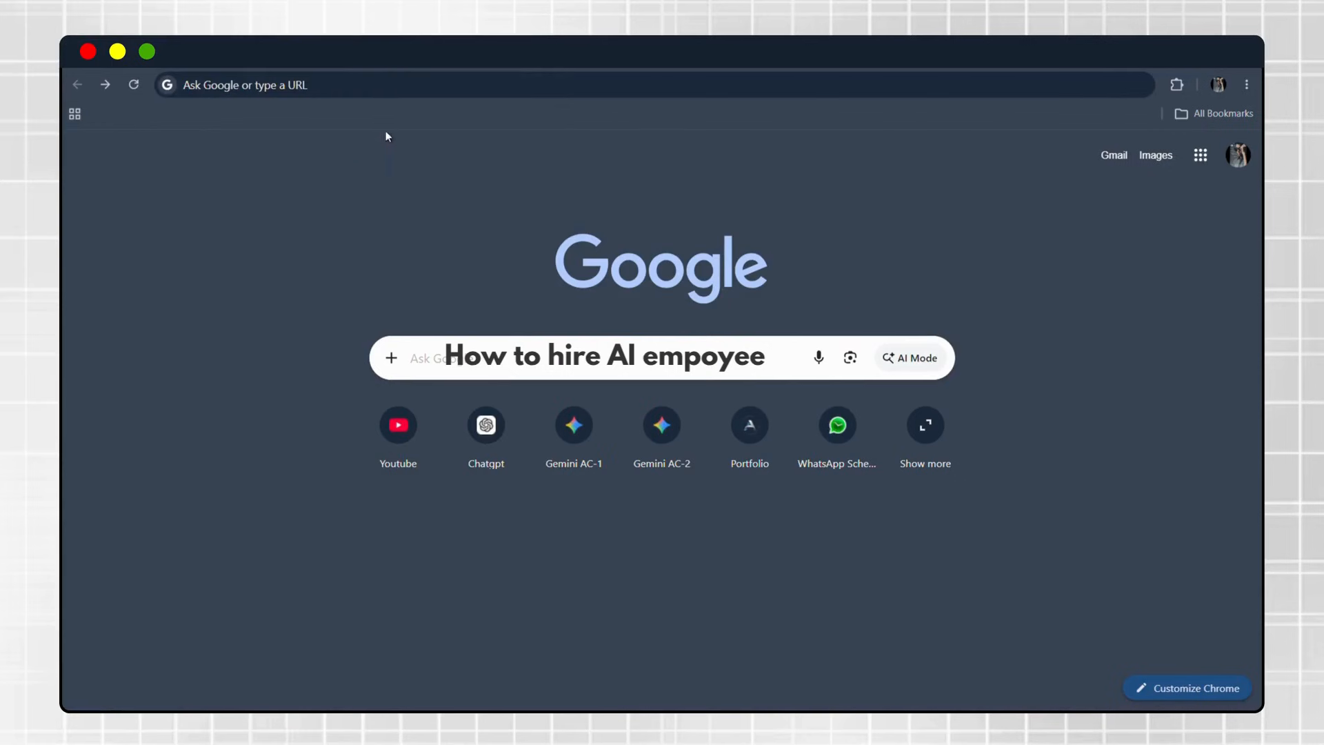
Open smoothflick.com and sign in with Google from its login page.
text(http://smoothflick.com/)
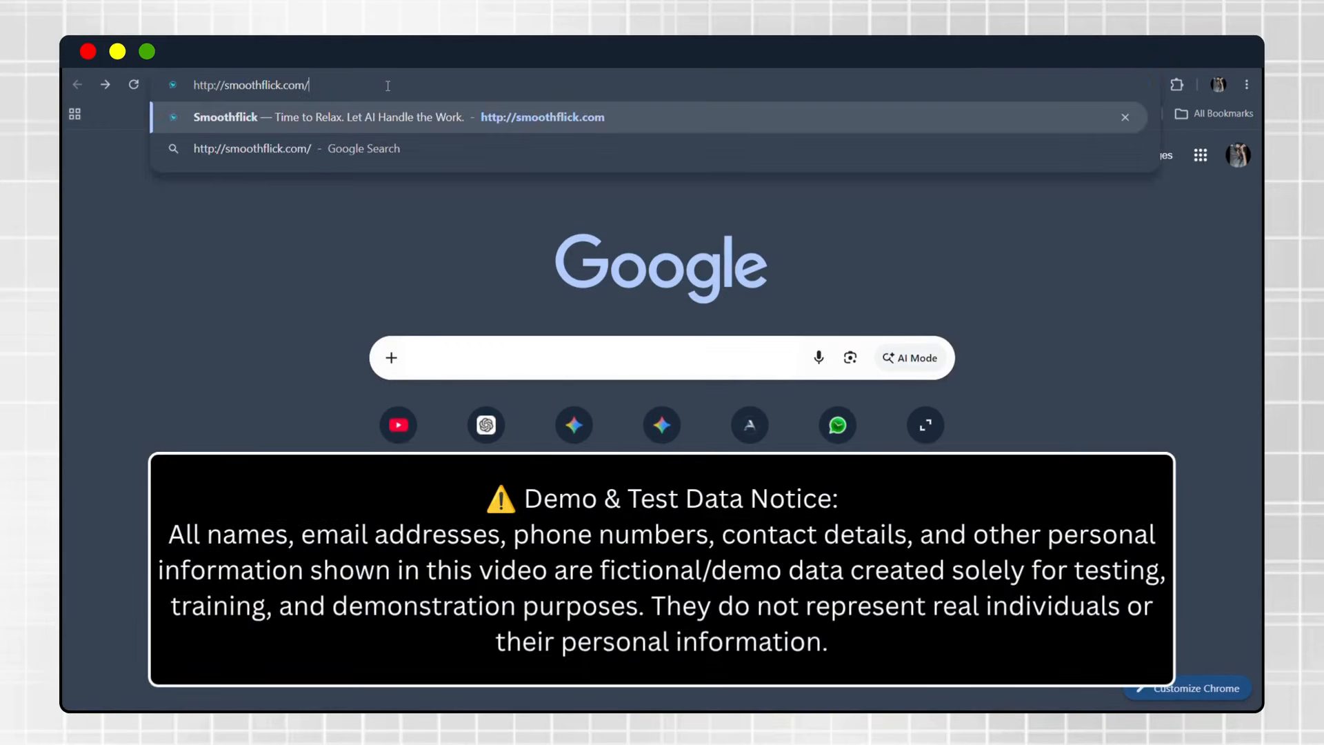
key(Return)
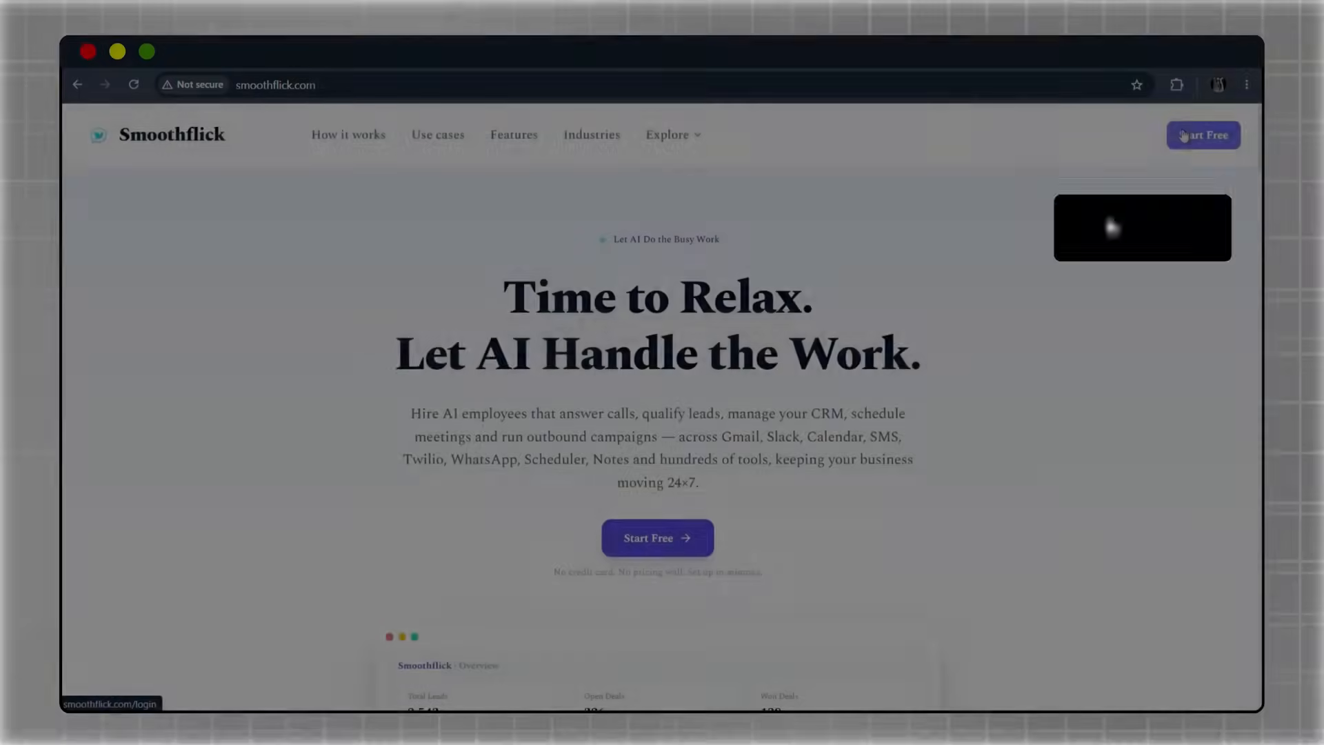
click(1184, 136)
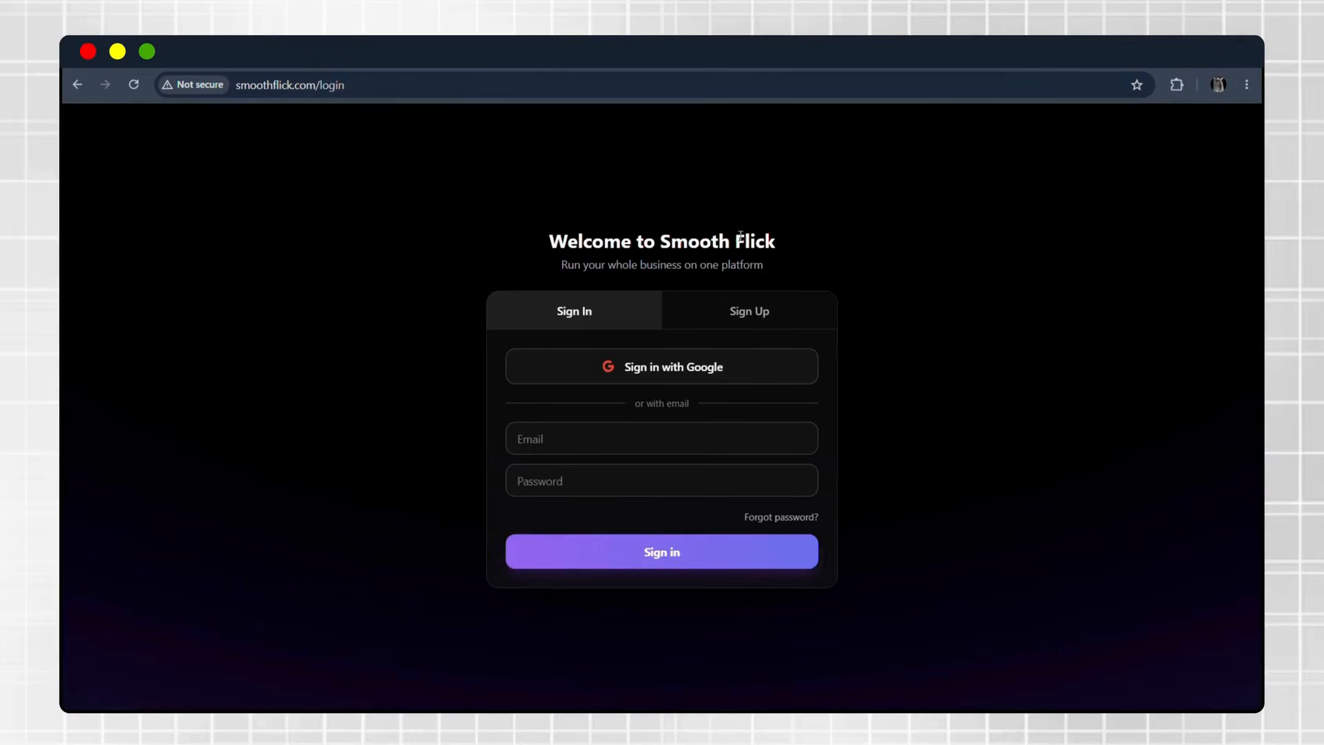
click(614, 358)
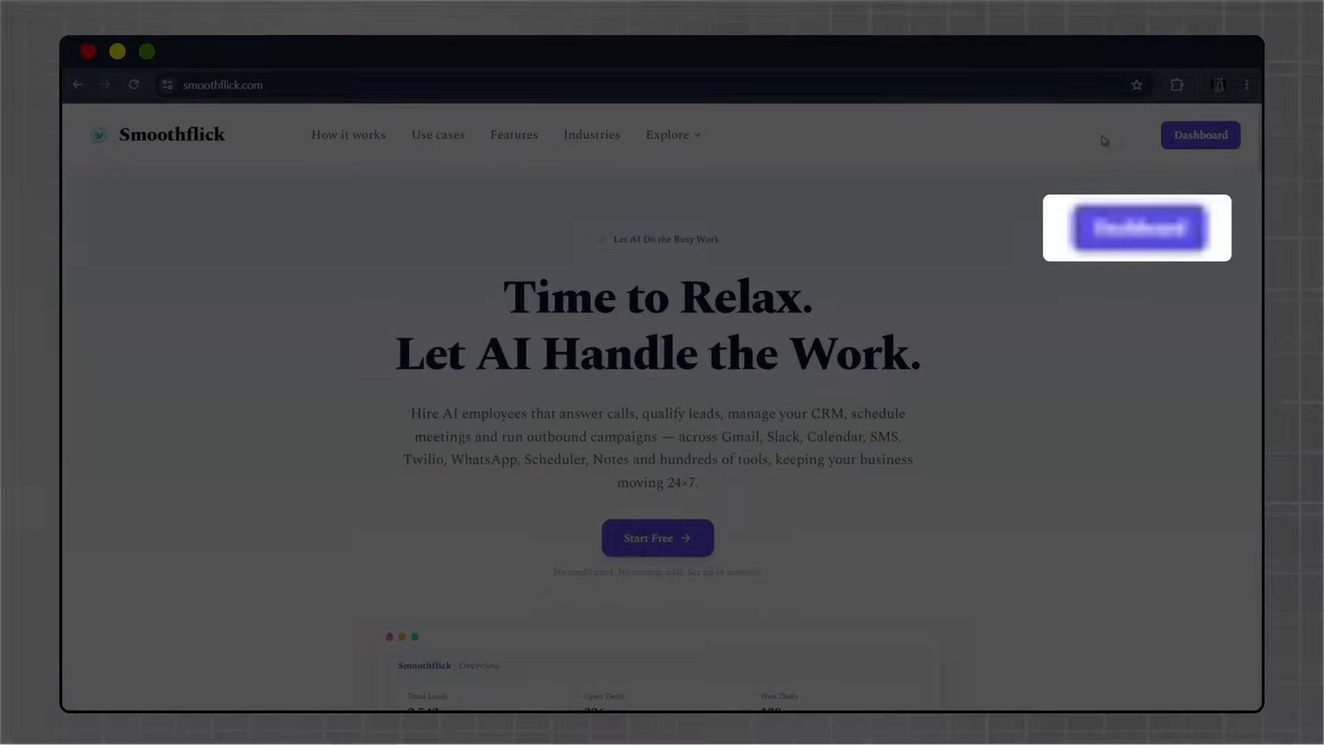
Open the Smoothflick dashboard and expand the AI SDR employee's card.
click(1188, 135)
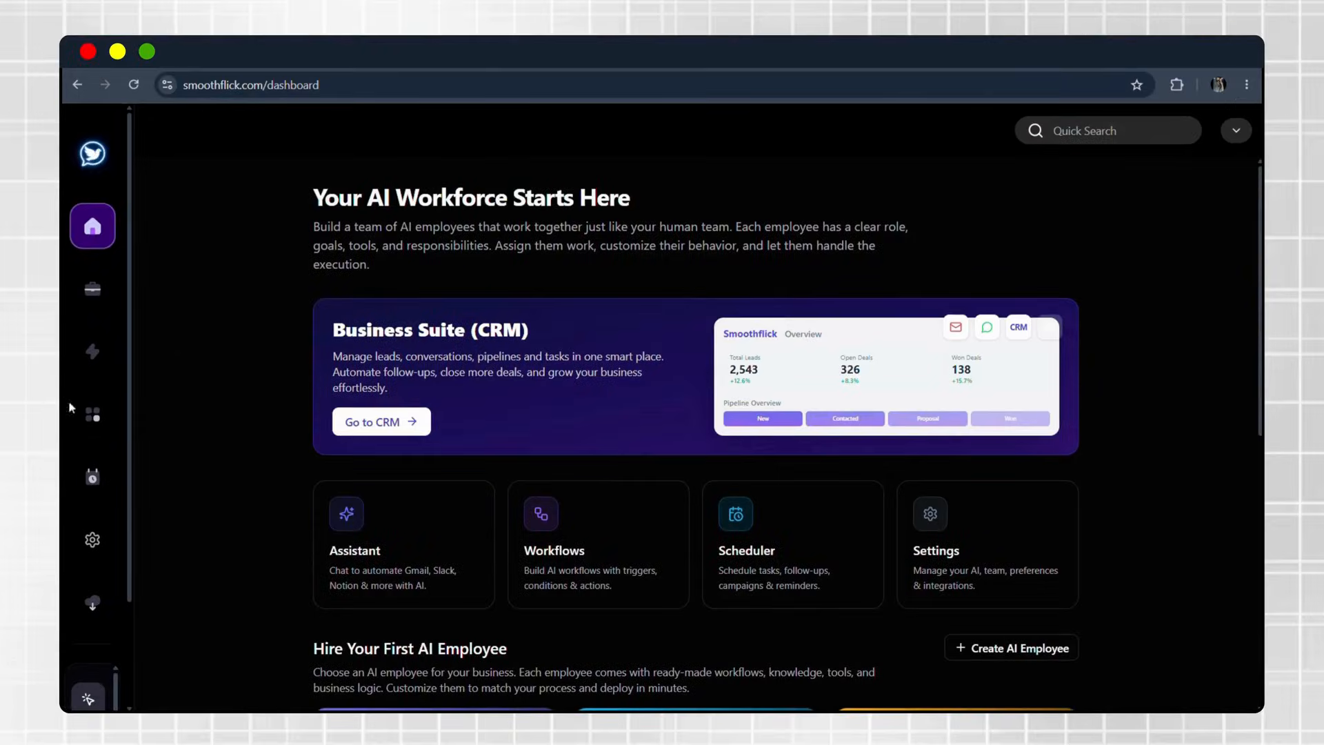
scroll(290, 502, down, 8)
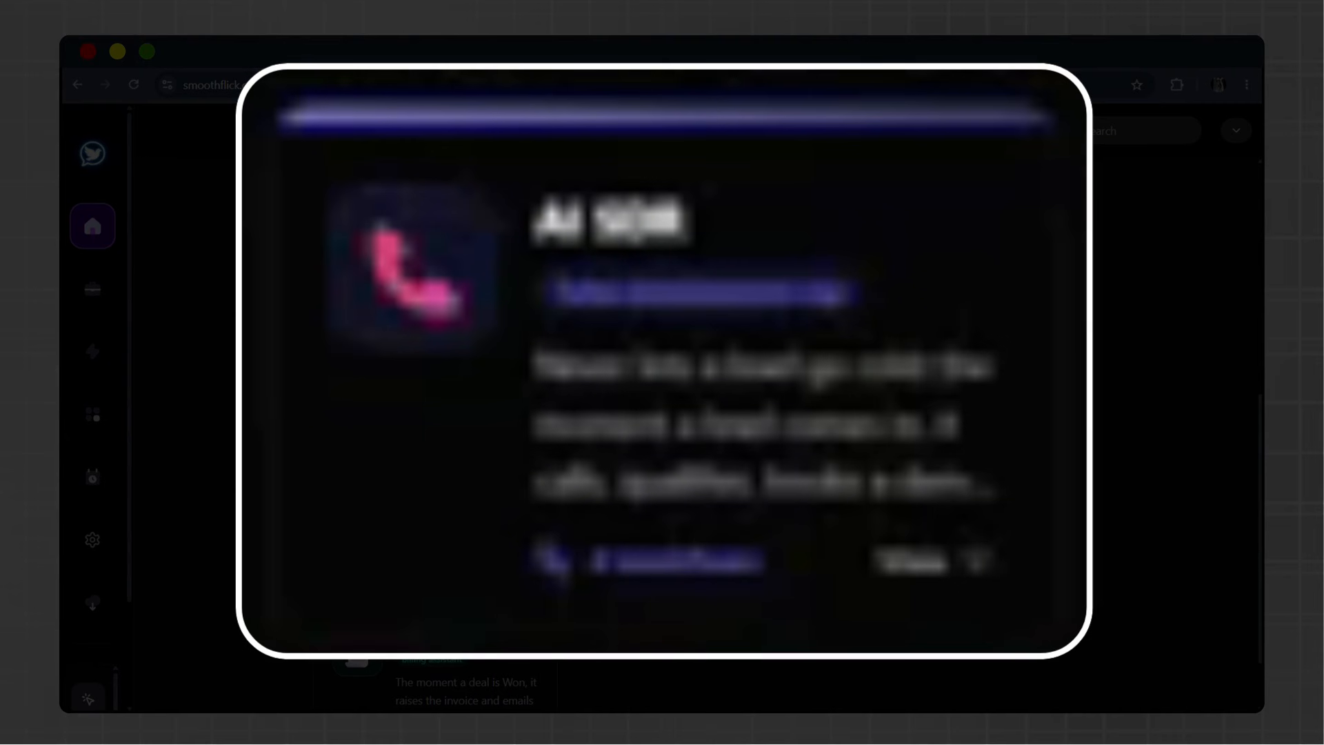
click(949, 555)
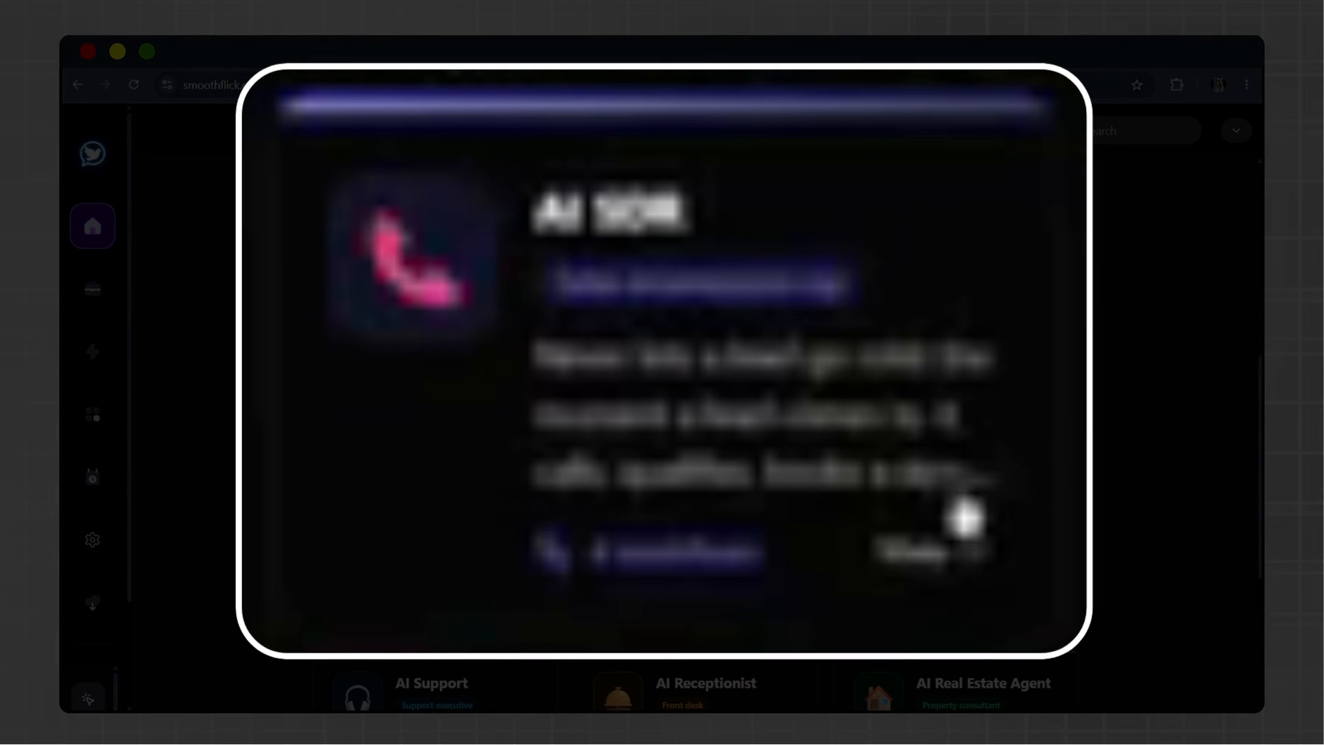
Hire the AI SDR employee and dismiss the setup summary.
scroll(637, 377, down, 2)
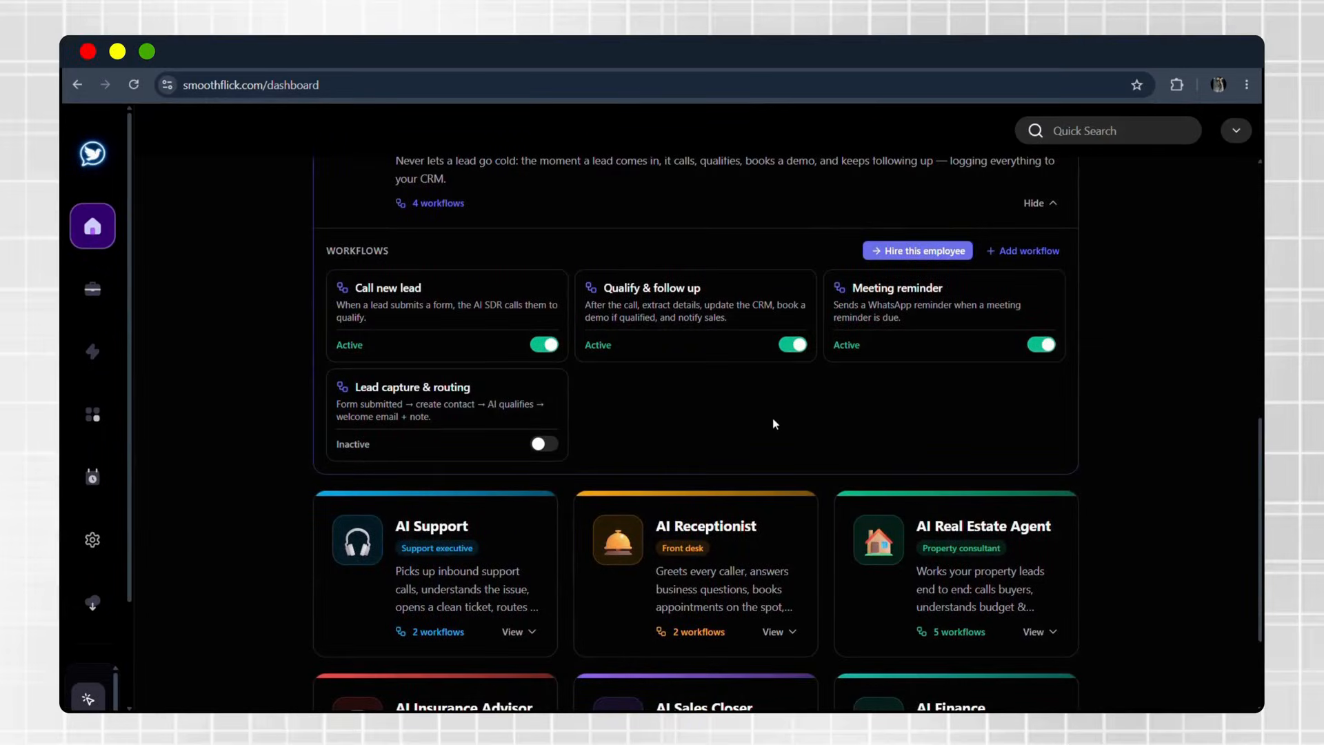
scroll(778, 414, up, 1)
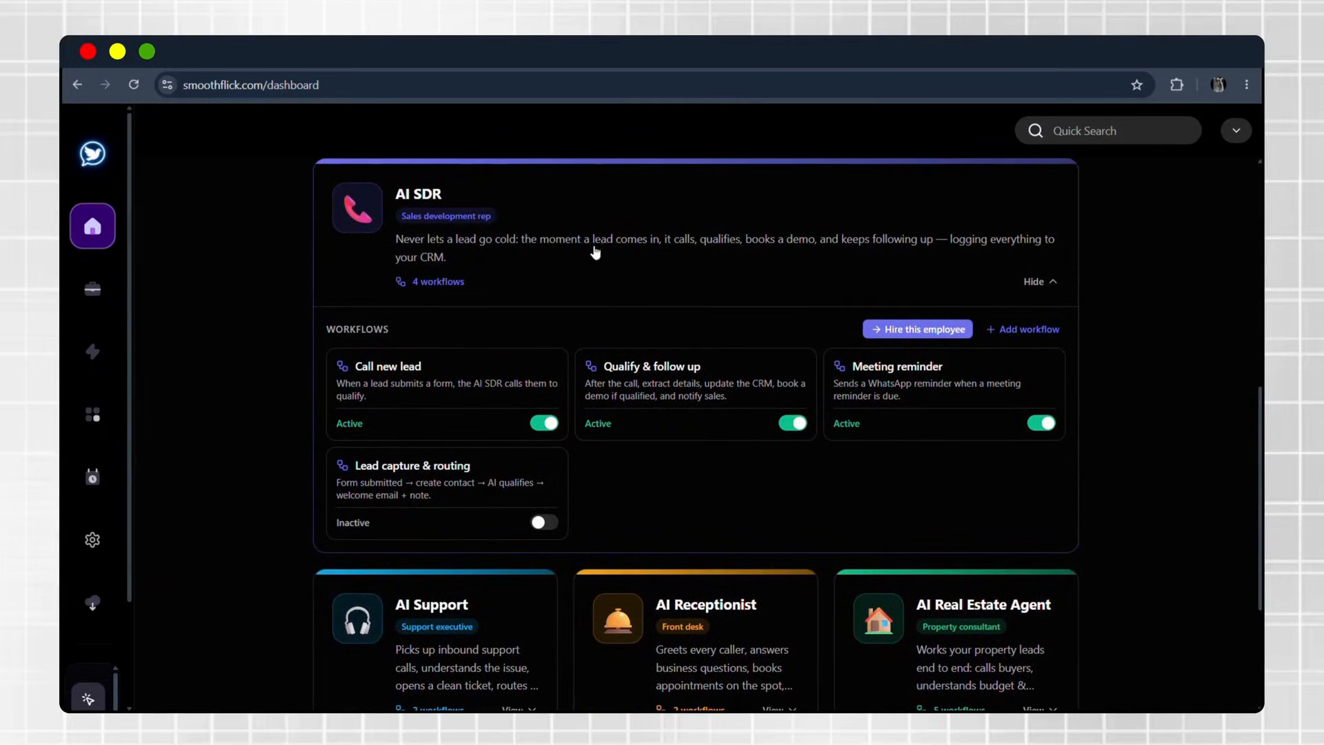
scroll(476, 273, up, 1)
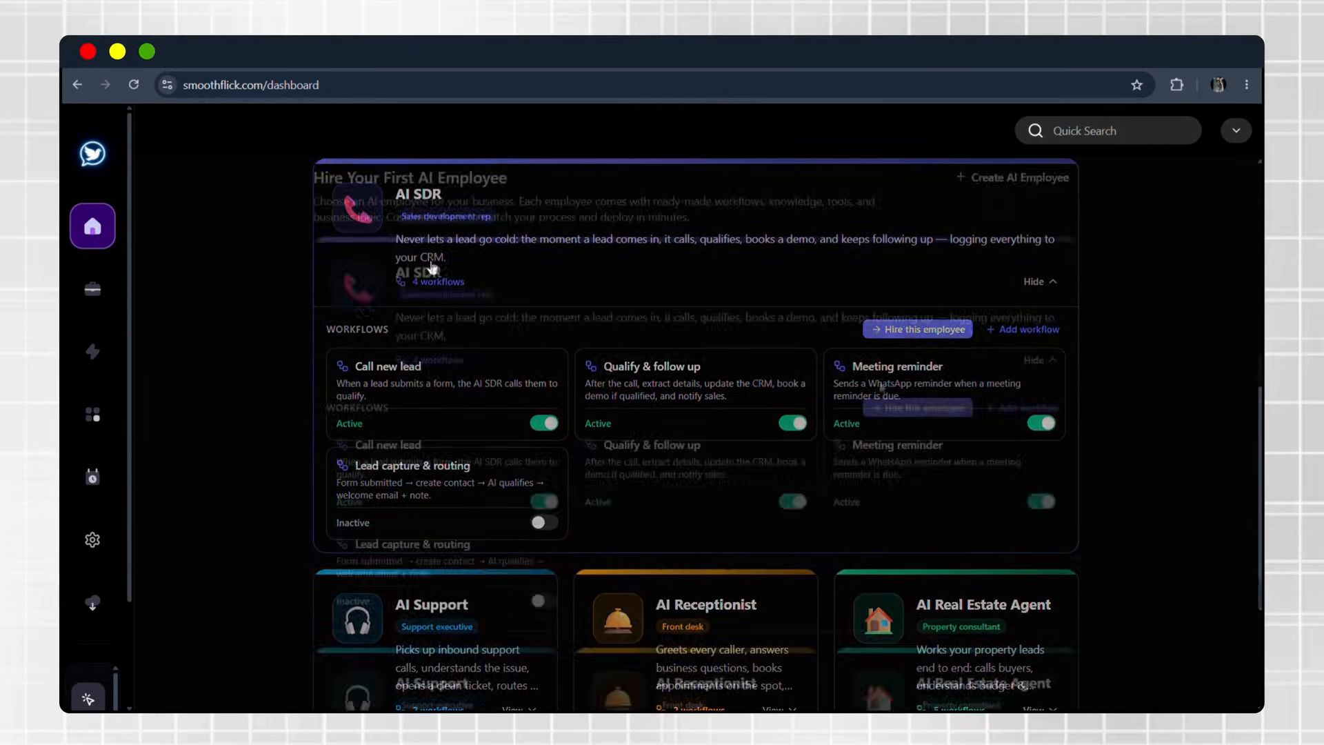
click(918, 408)
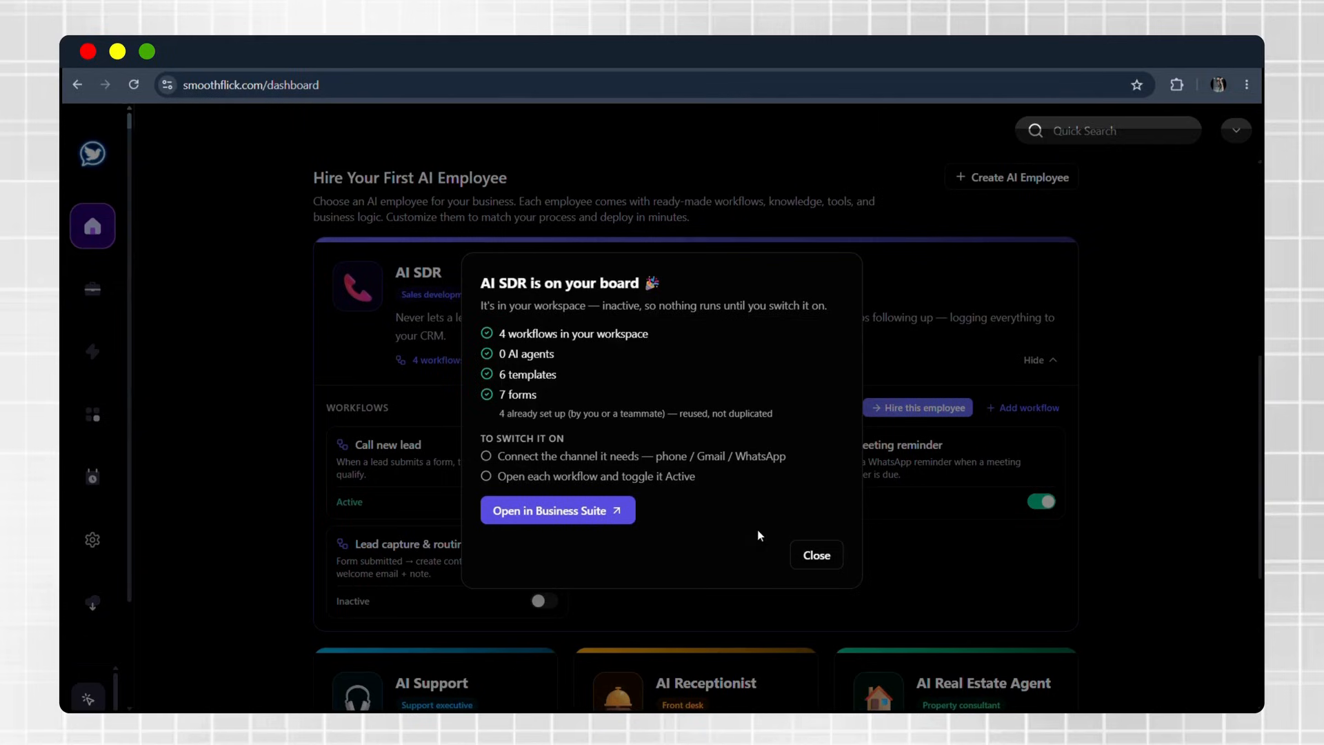
click(828, 556)
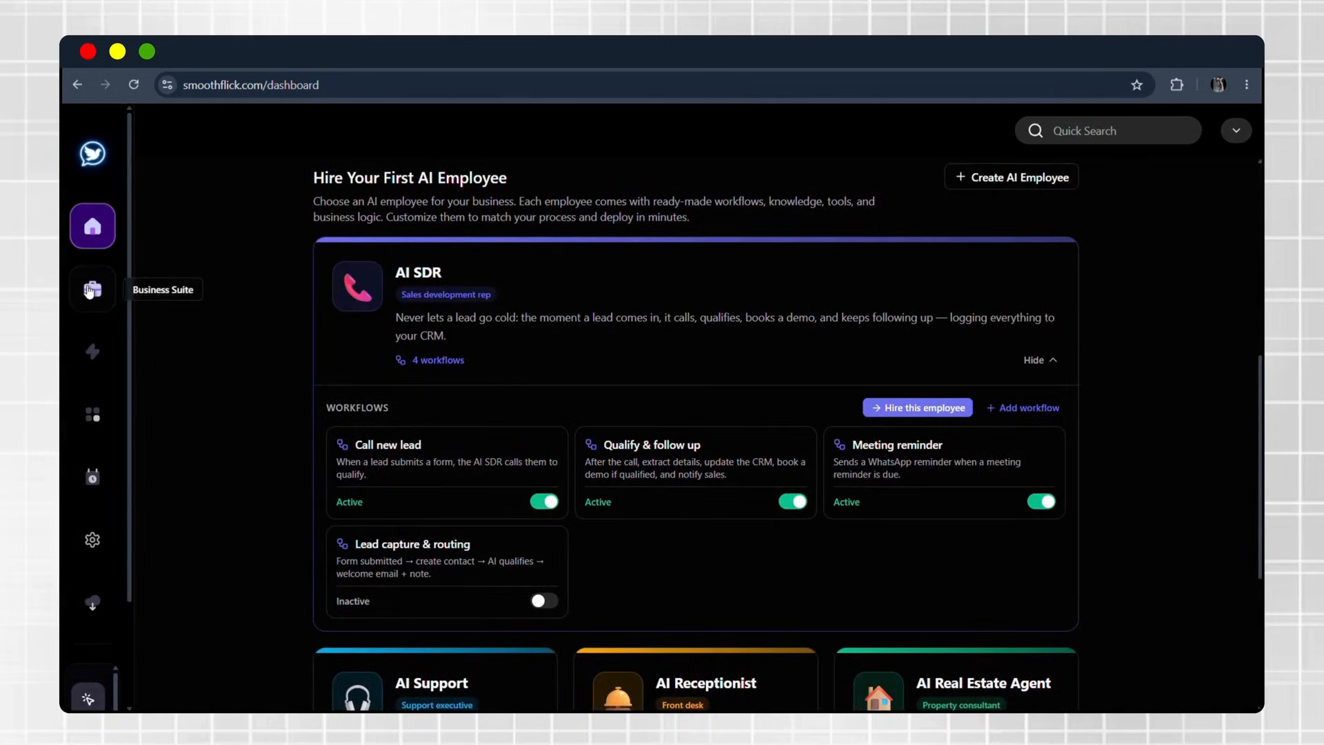
Open the "AI SDR - 1 - Call new lead" workflow in the Business Suite.
click(162, 288)
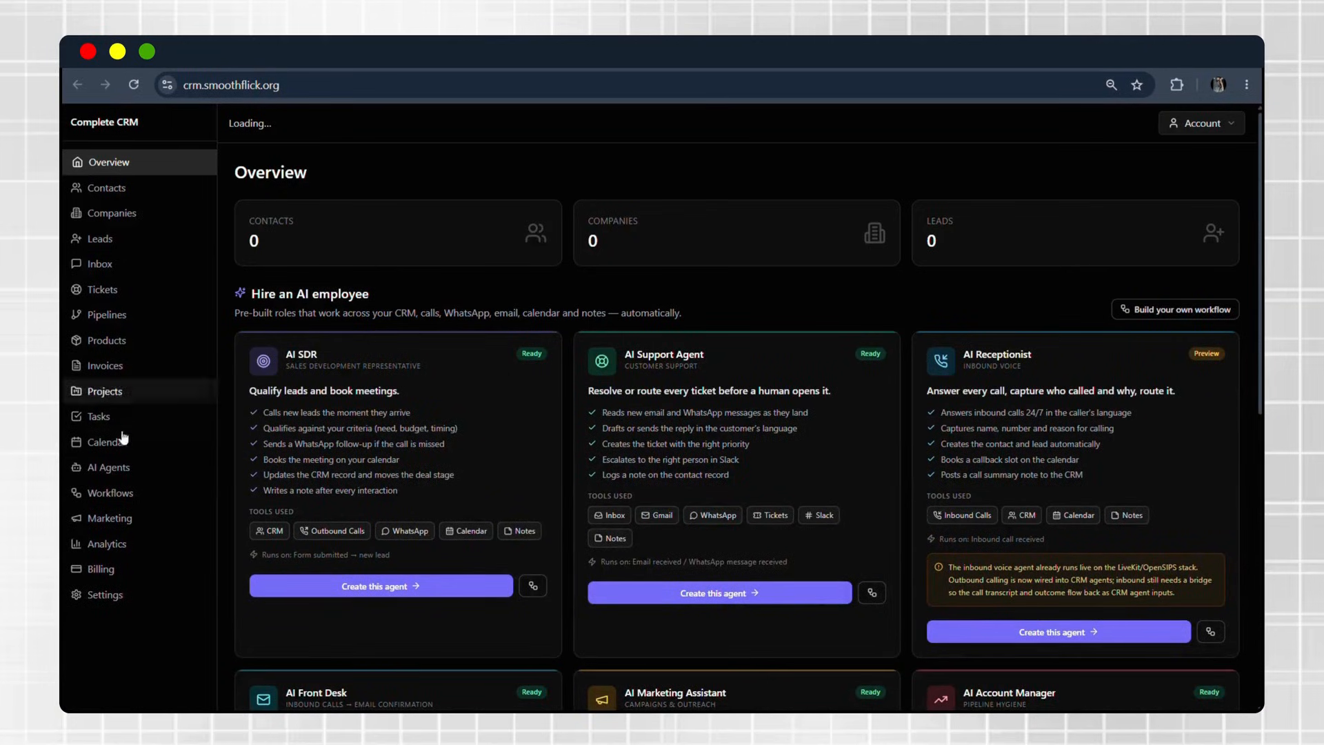
click(133, 497)
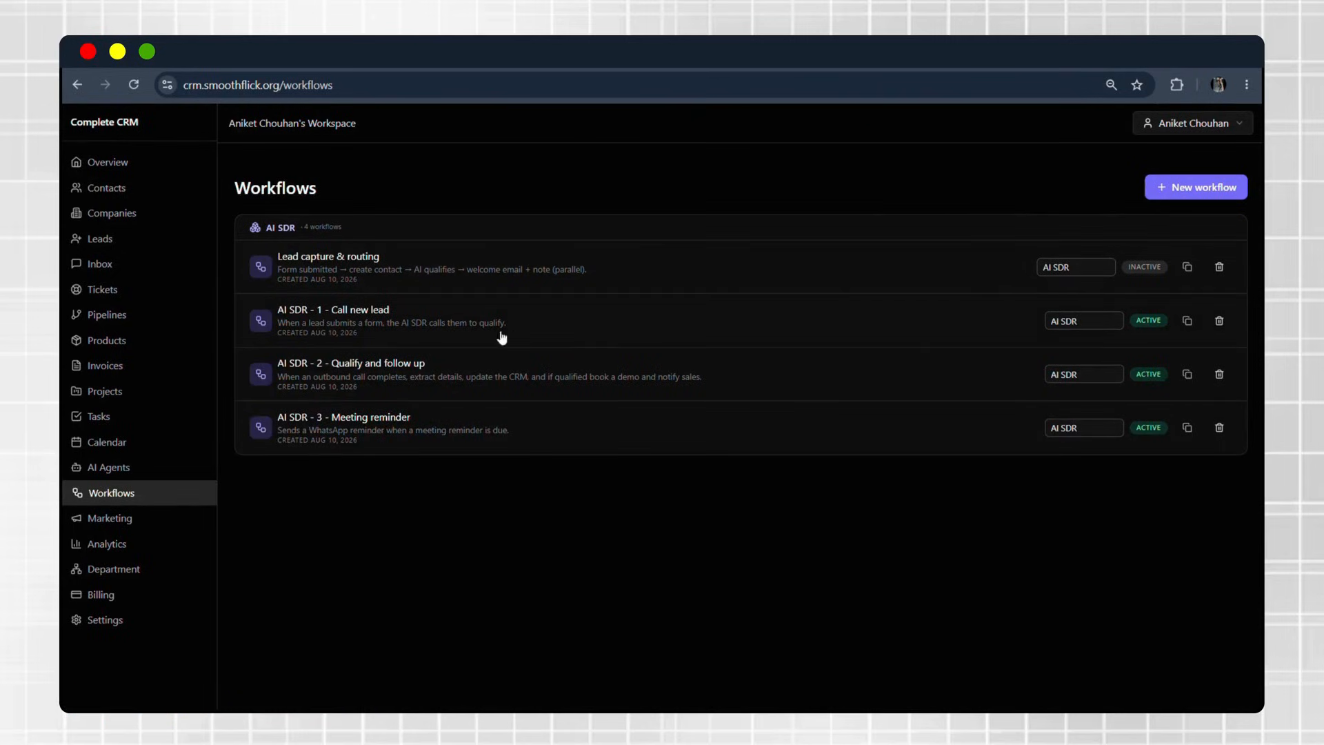
click(361, 315)
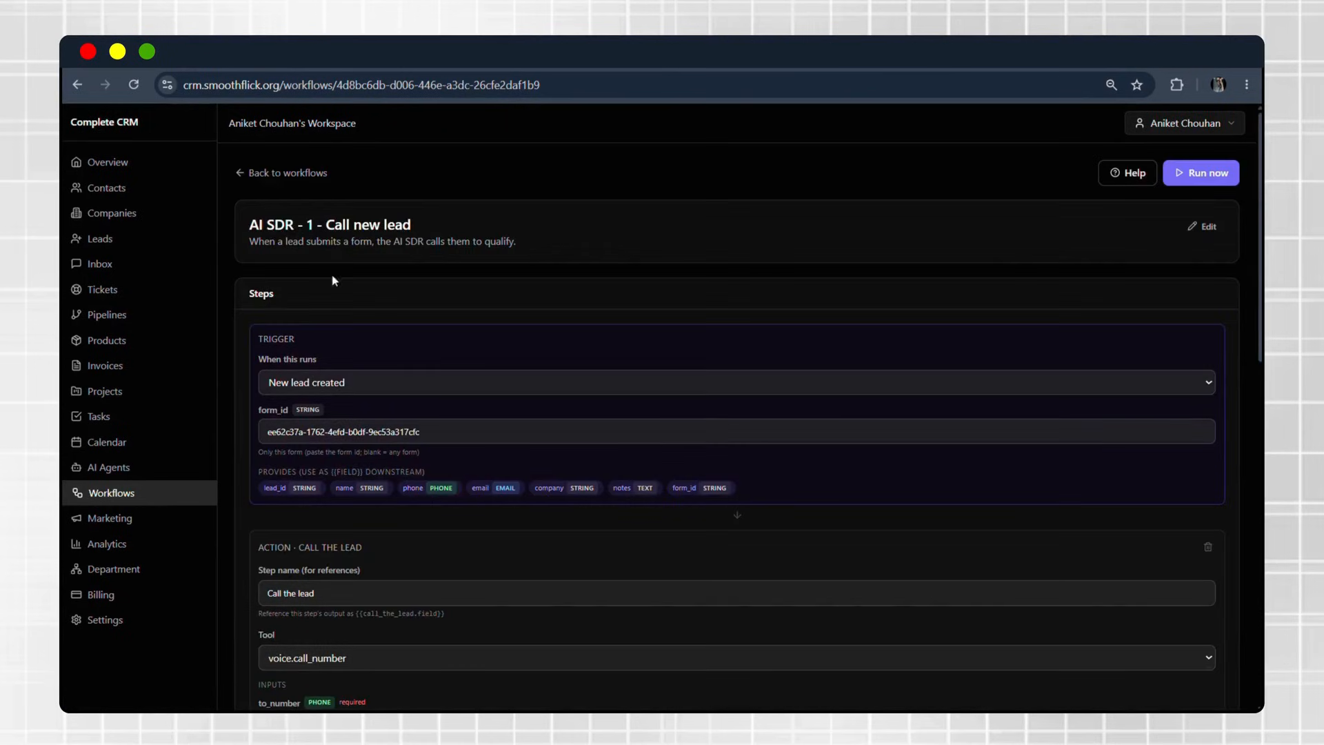
scroll(399, 387, down, 3)
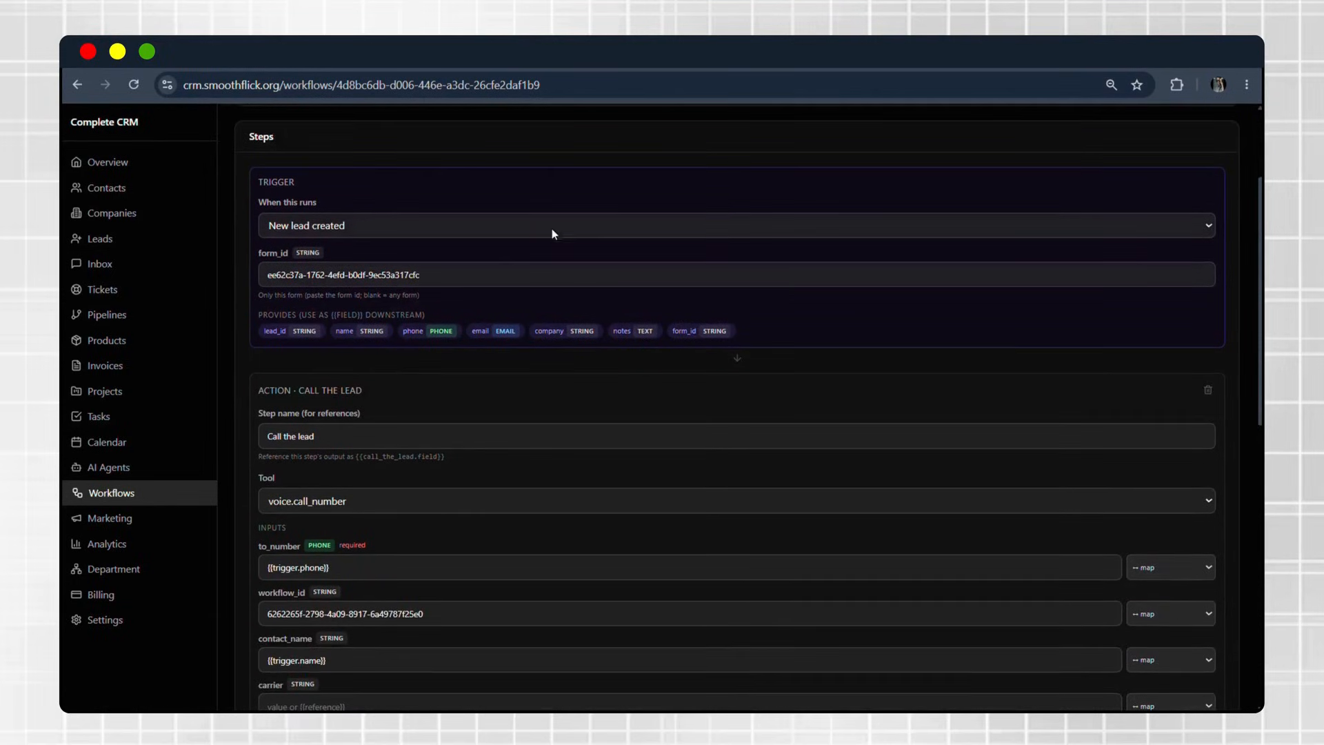
Examine the workflow's available trigger events and its form_id value.
click(639, 226)
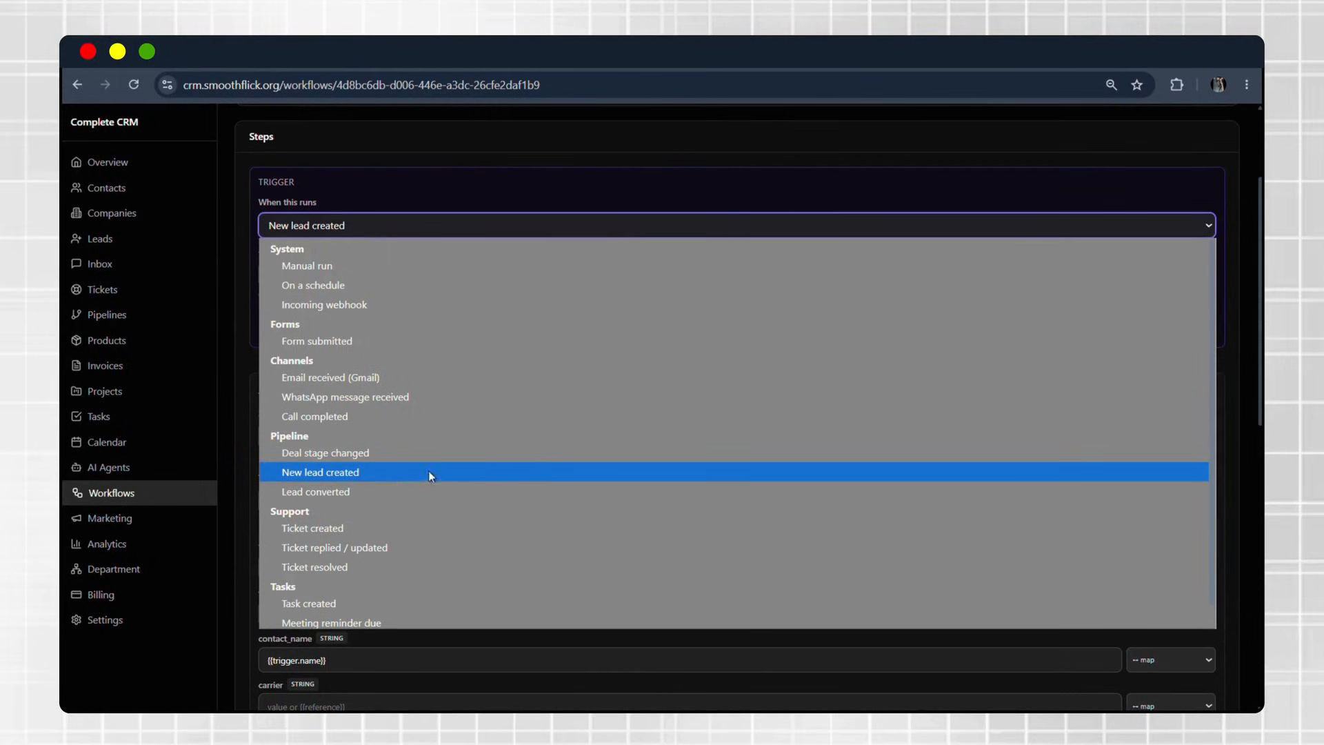
click(659, 218)
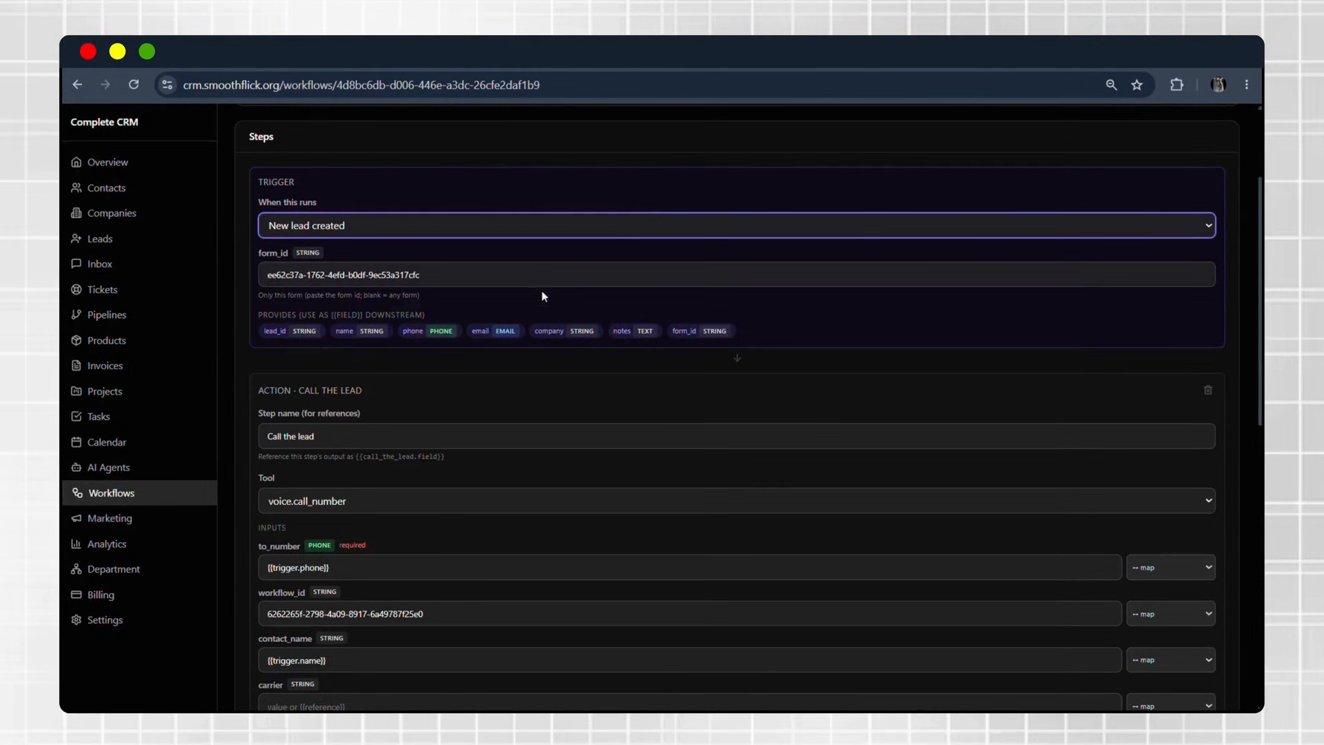
click(432, 277)
drag(424, 277, 272, 274)
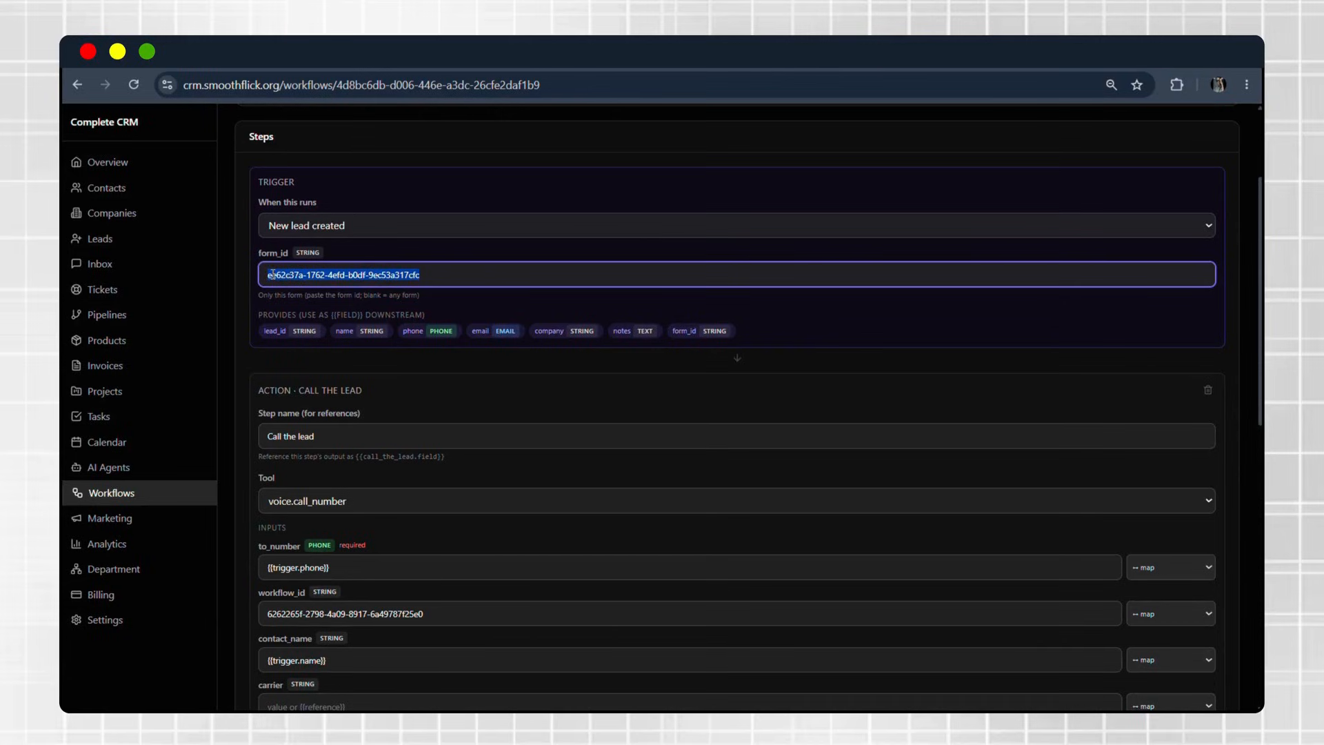
click(457, 274)
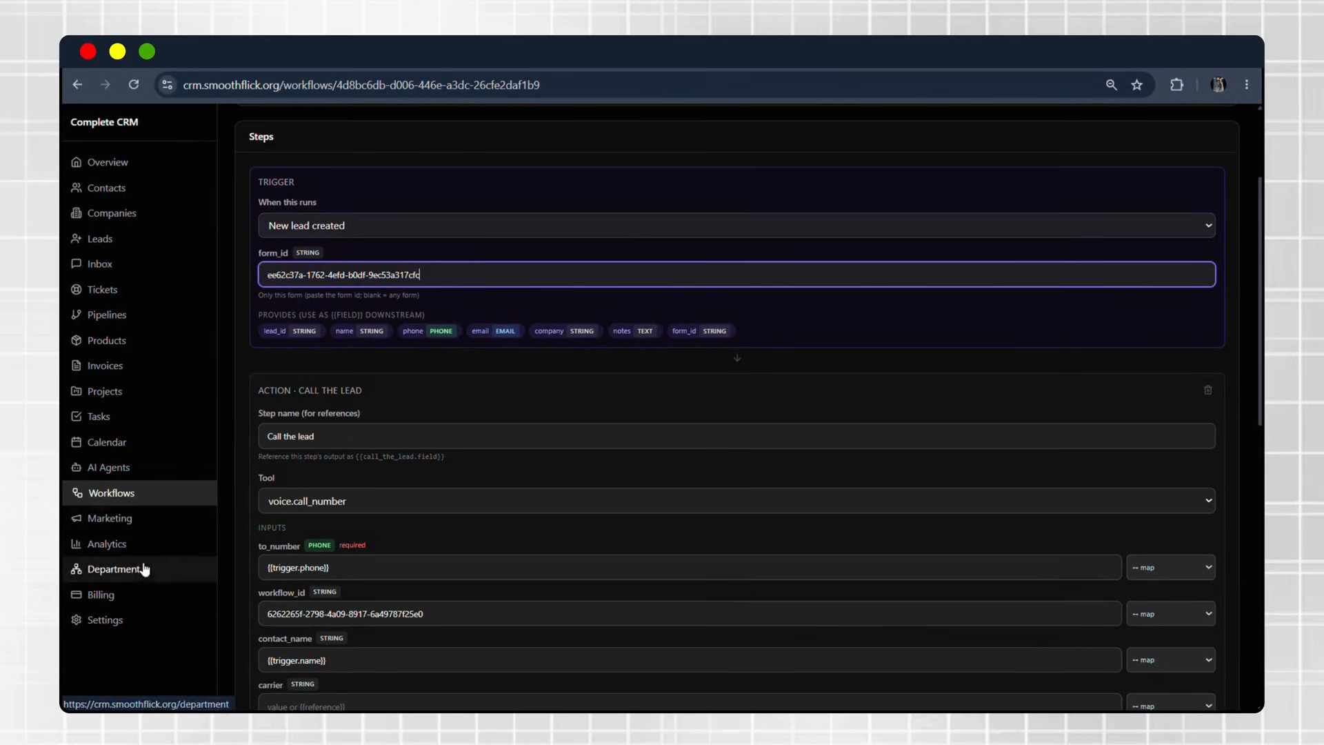
Start a new lead capture form named "AI SDR" among the marketing forms.
click(141, 523)
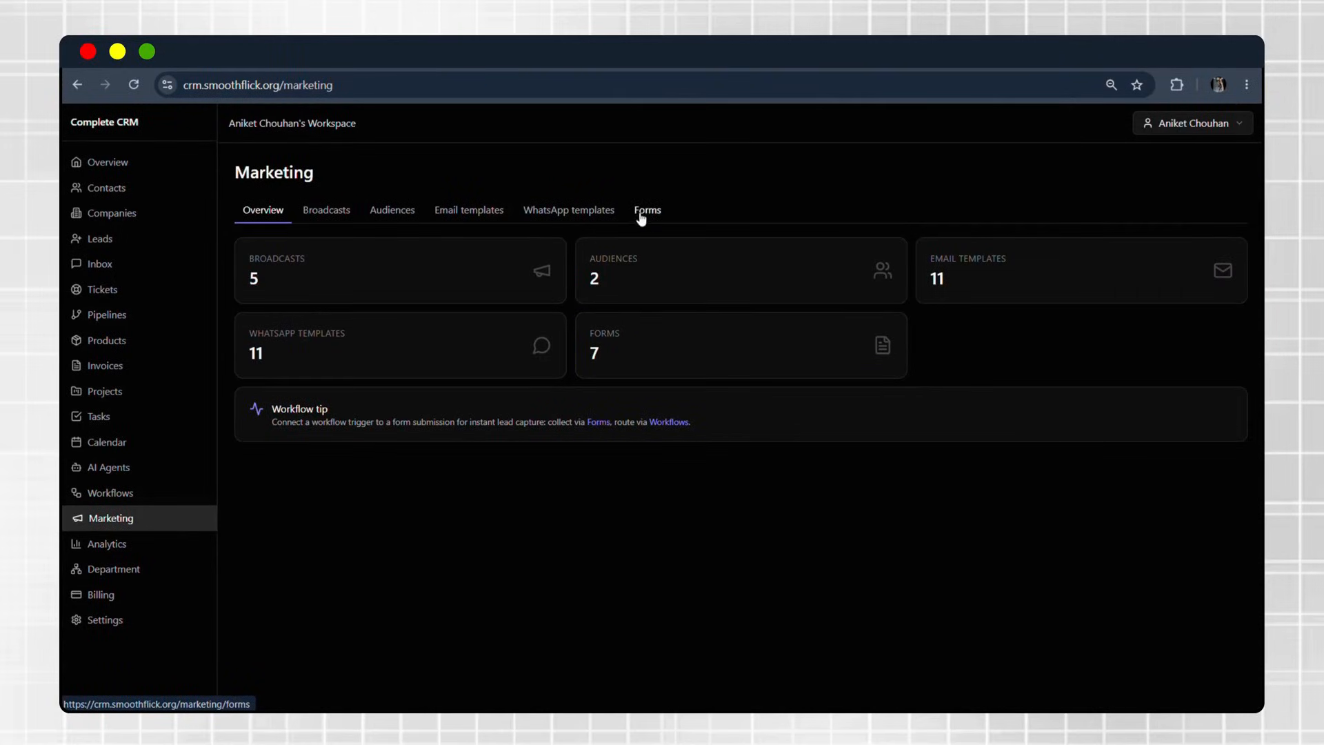
click(641, 214)
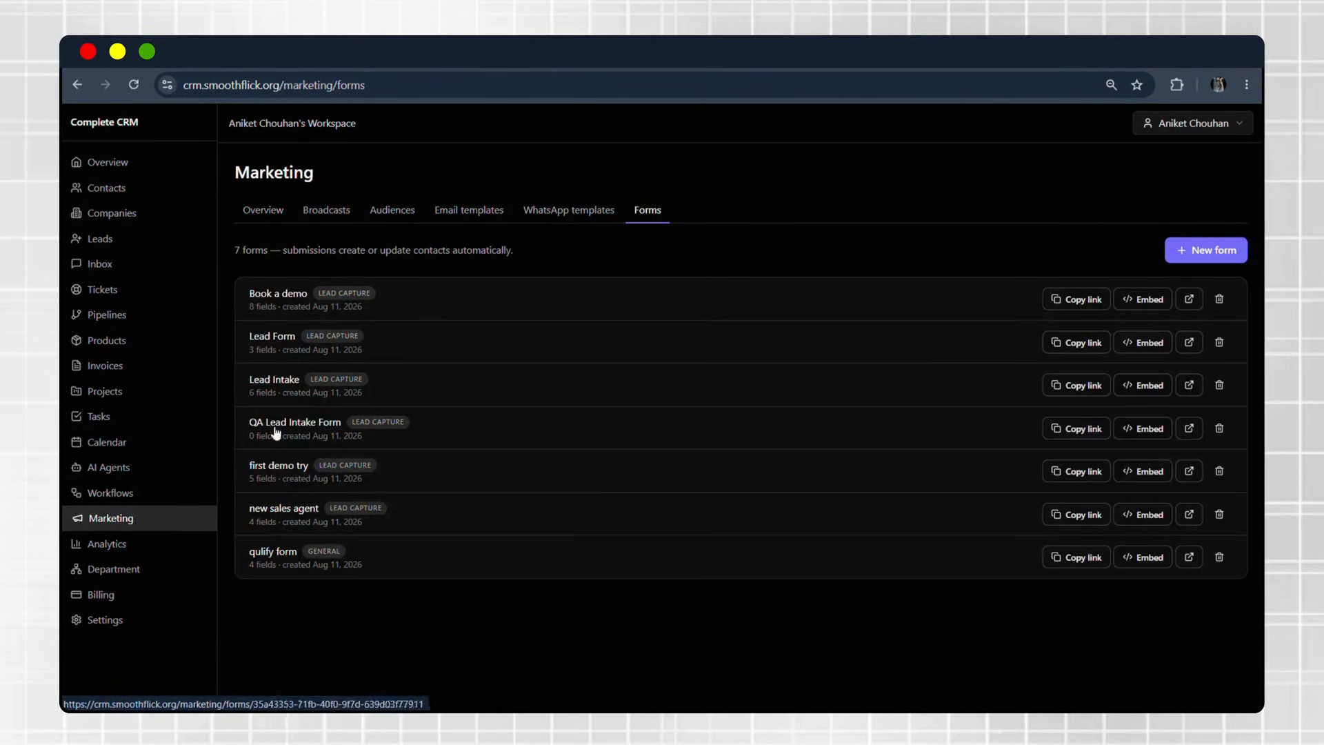
click(1168, 252)
click(564, 342)
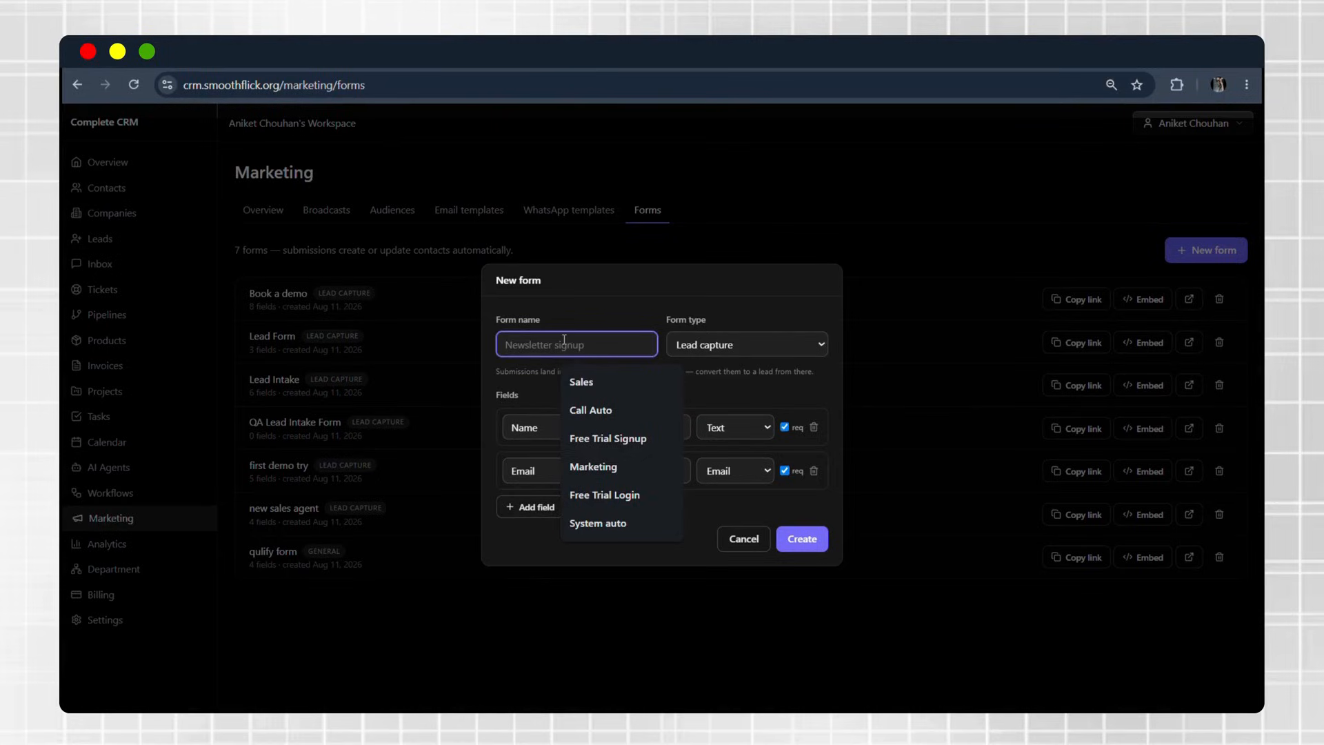
text(AI)
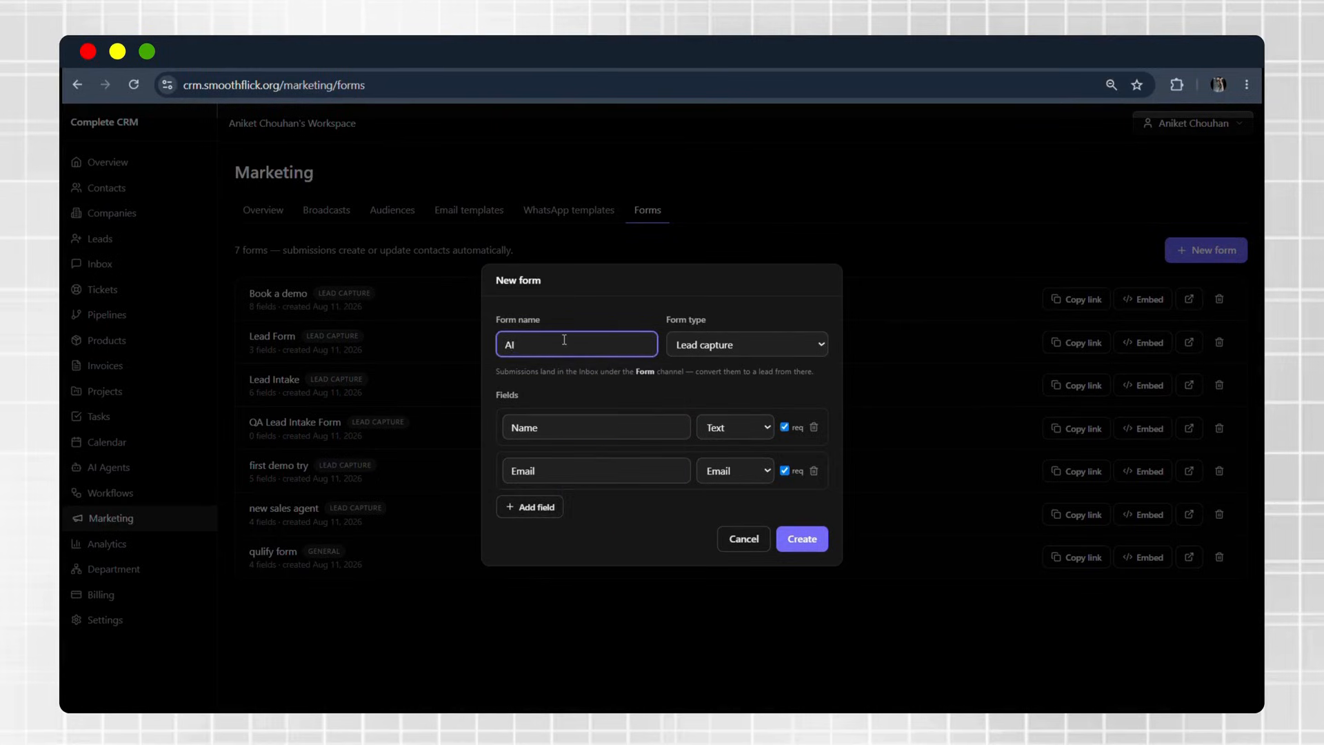
text( SDR)
Add a required field named Phone with type Phone and create the form.
click(528, 507)
triple_click(587, 490)
text(Phone)
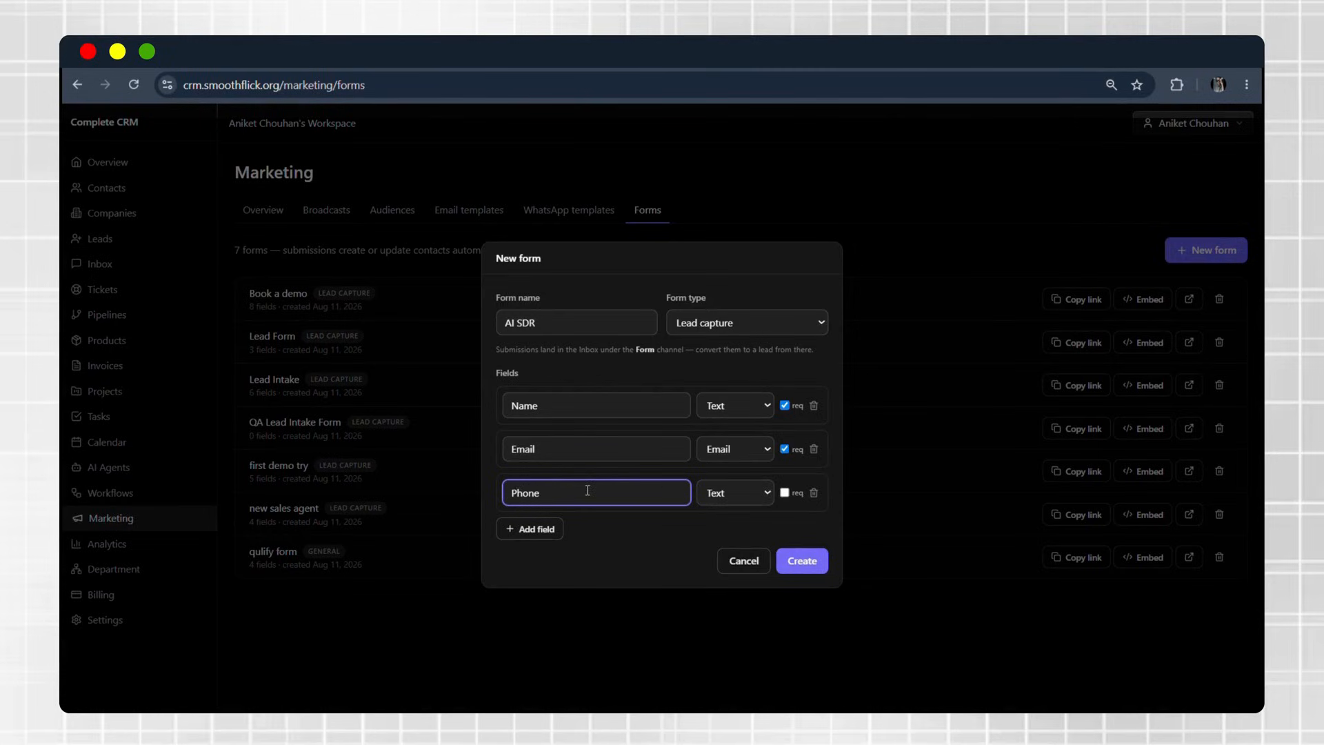
click(755, 491)
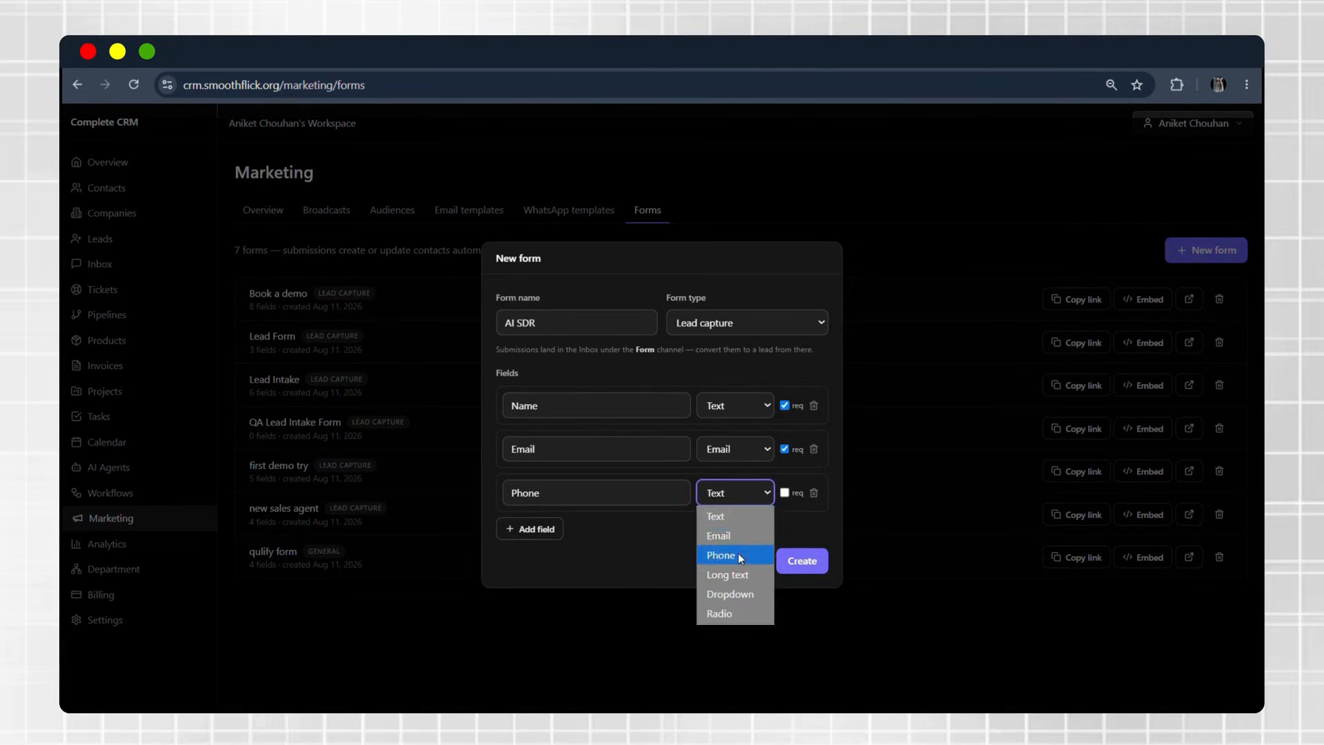
click(743, 545)
click(784, 492)
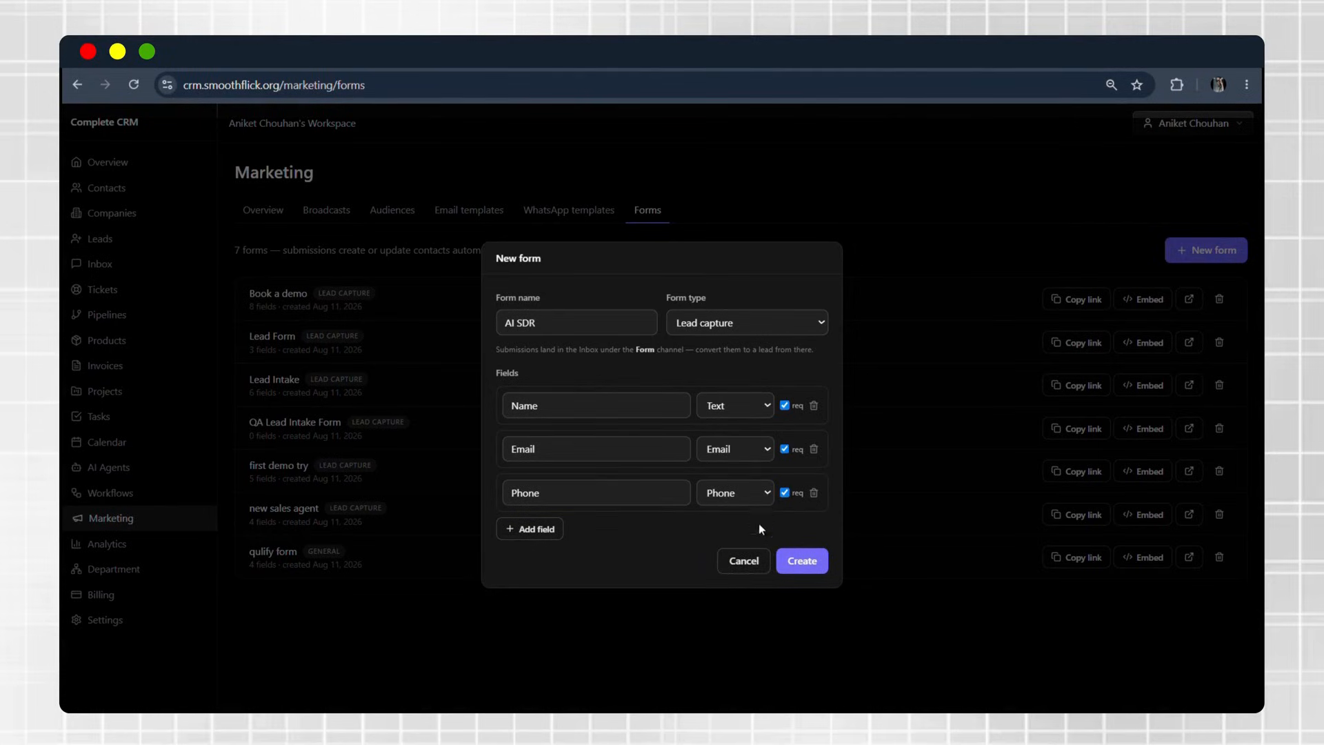
click(811, 563)
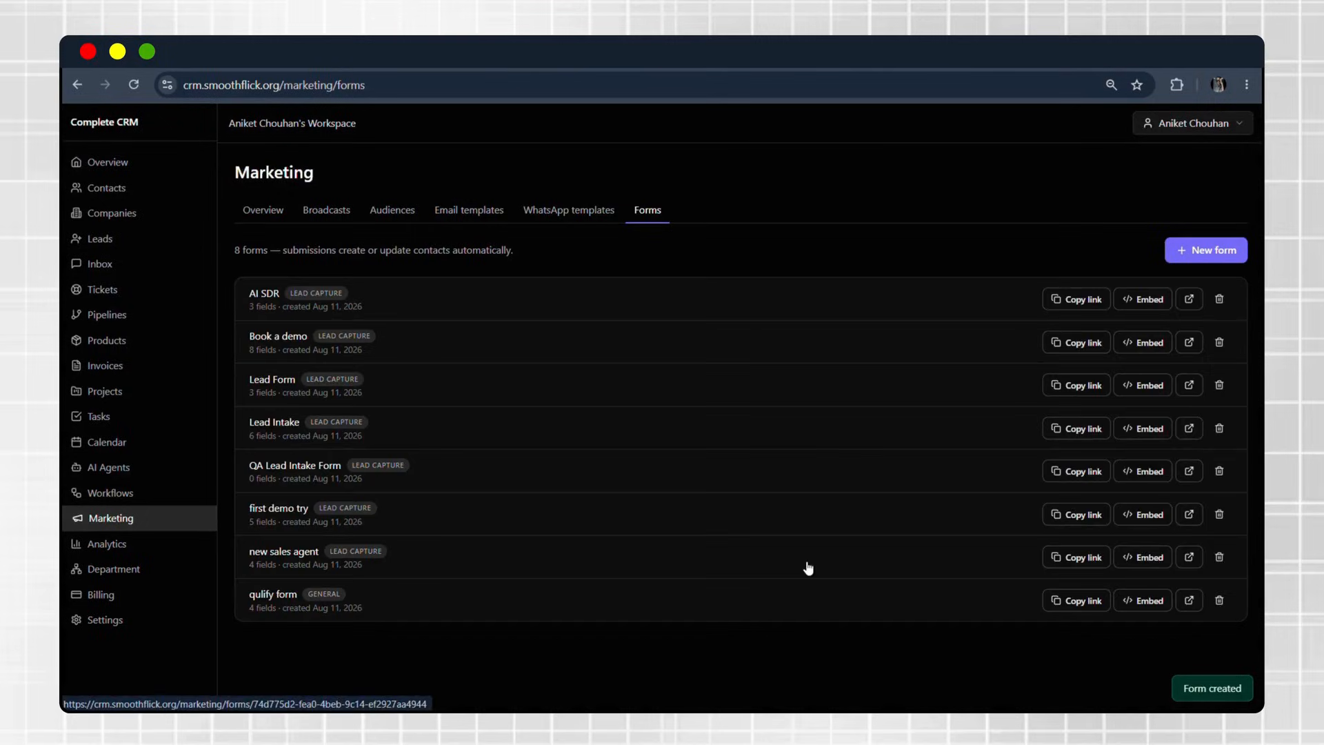
Copy the AI SDR form's link and reopen the "AI SDR - 1 - Call new lead" workflow.
click(1076, 300)
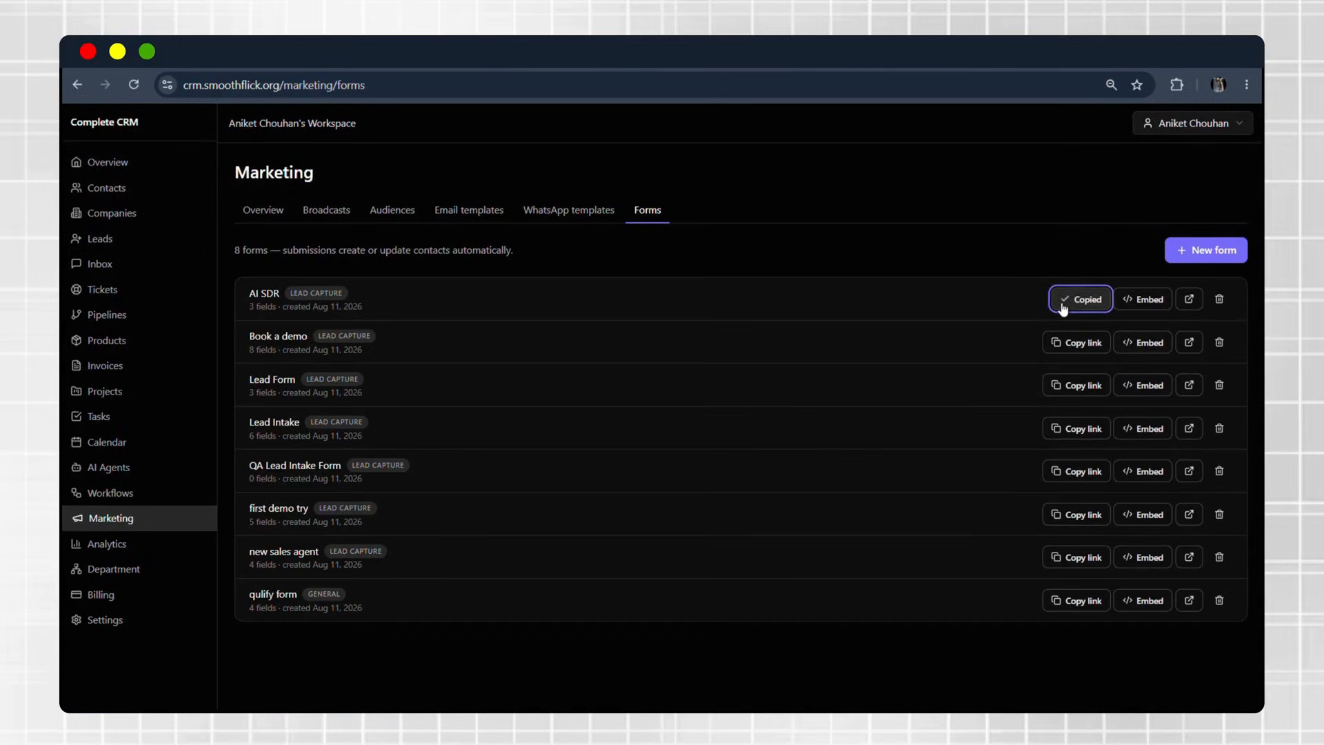
click(130, 494)
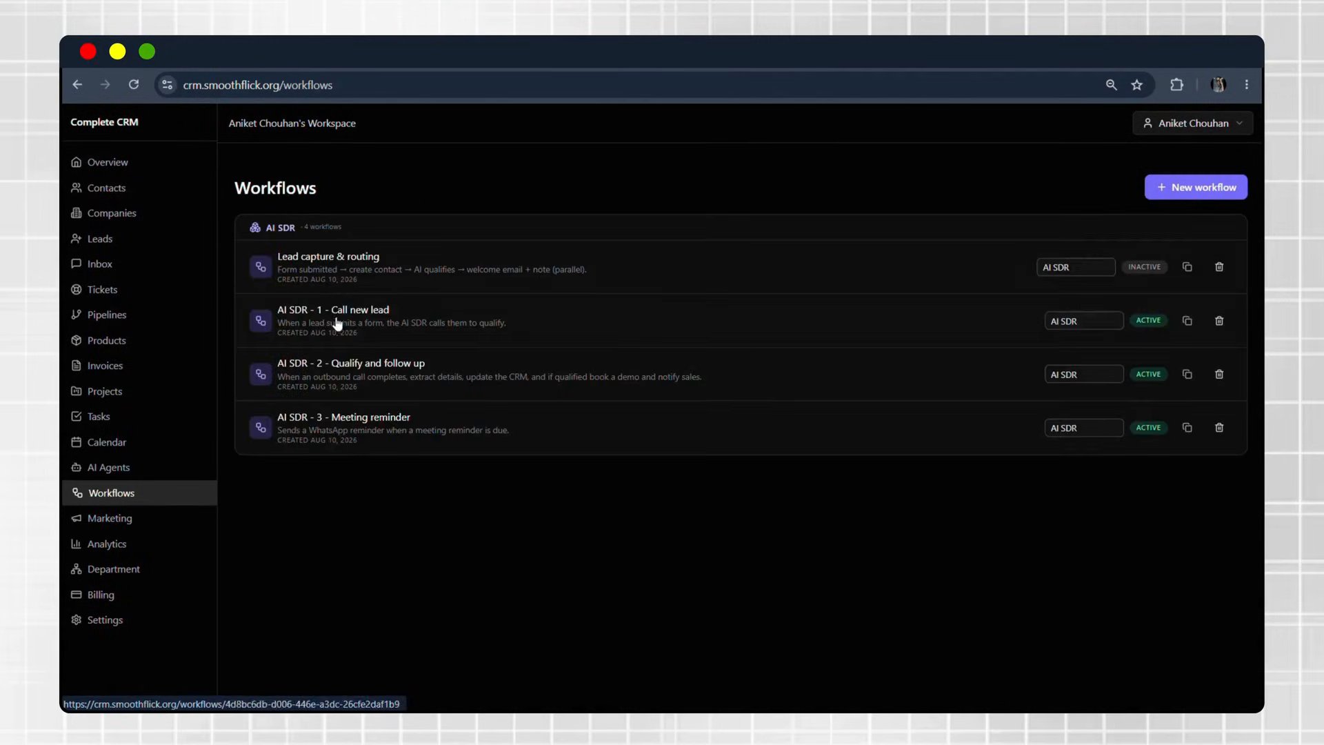
click(335, 310)
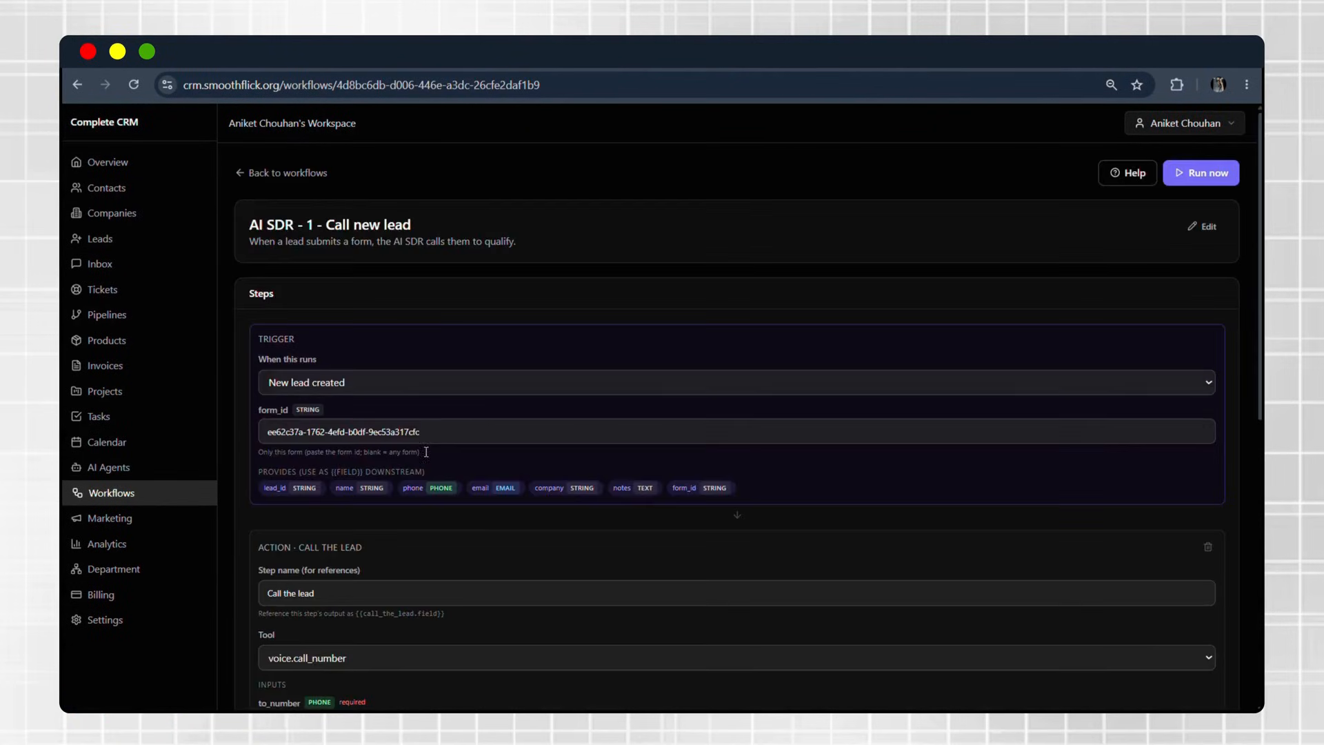
Replace the trigger's form_id with the copied link, trimmed to the ID 2c7698df-550e-4edc-b880-069435f1f8ee.
click(426, 426)
key(ctrl+a)
key(ctrl+v)
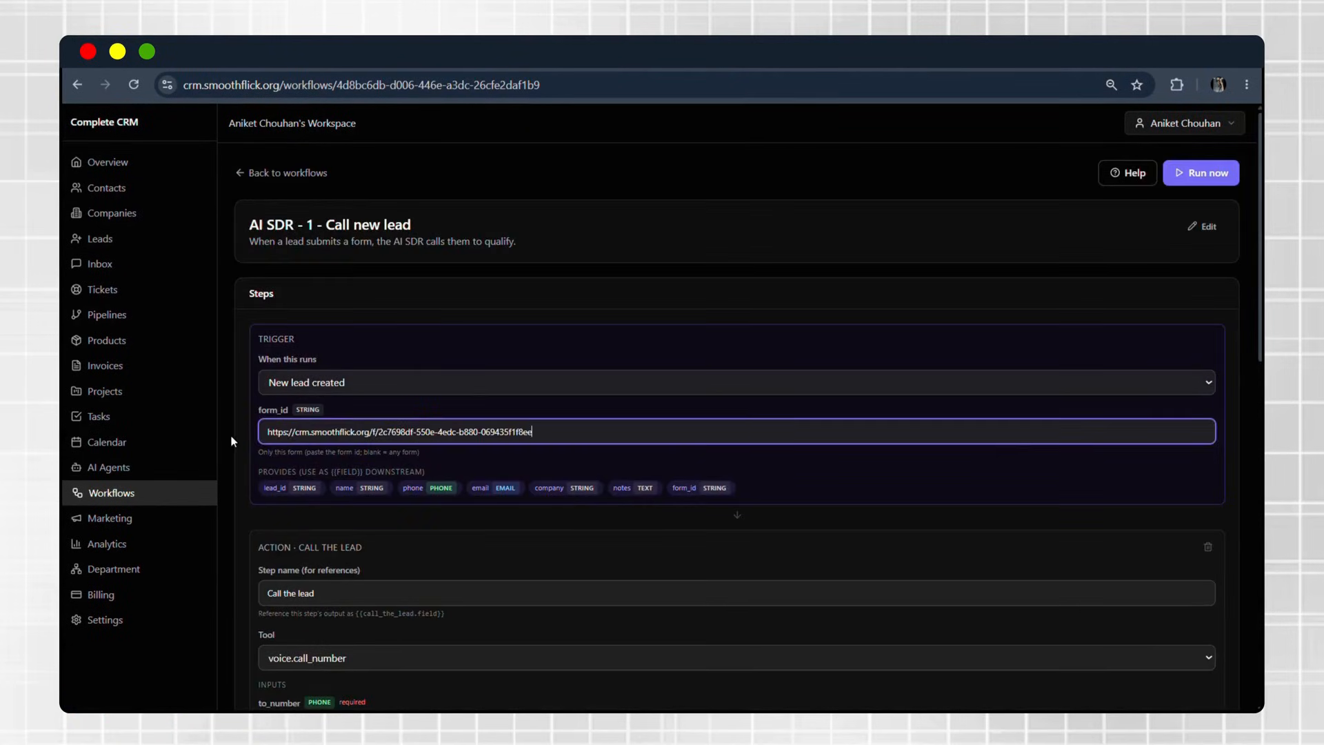
drag(382, 432, 253, 429)
key(BackSpace)
click(449, 406)
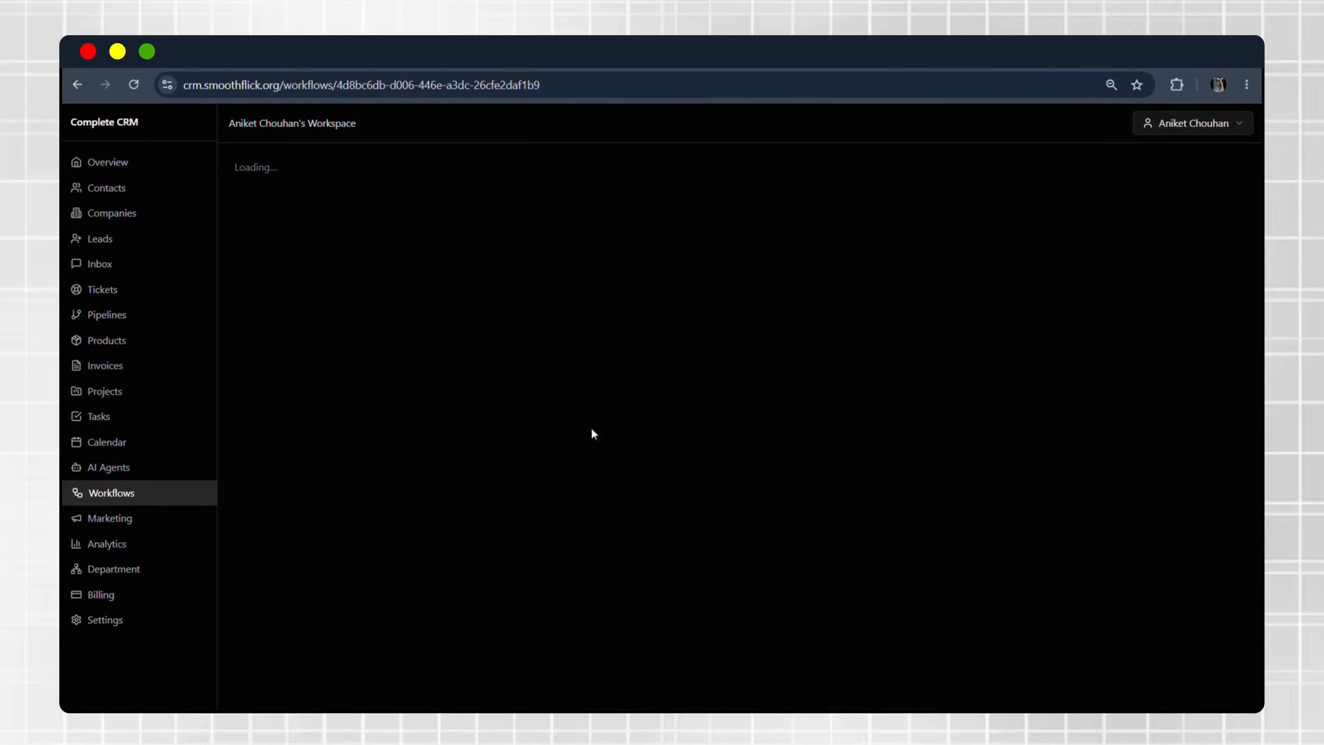
Check the workflow_id value in the Call the lead action.
scroll(745, 458, down, 6)
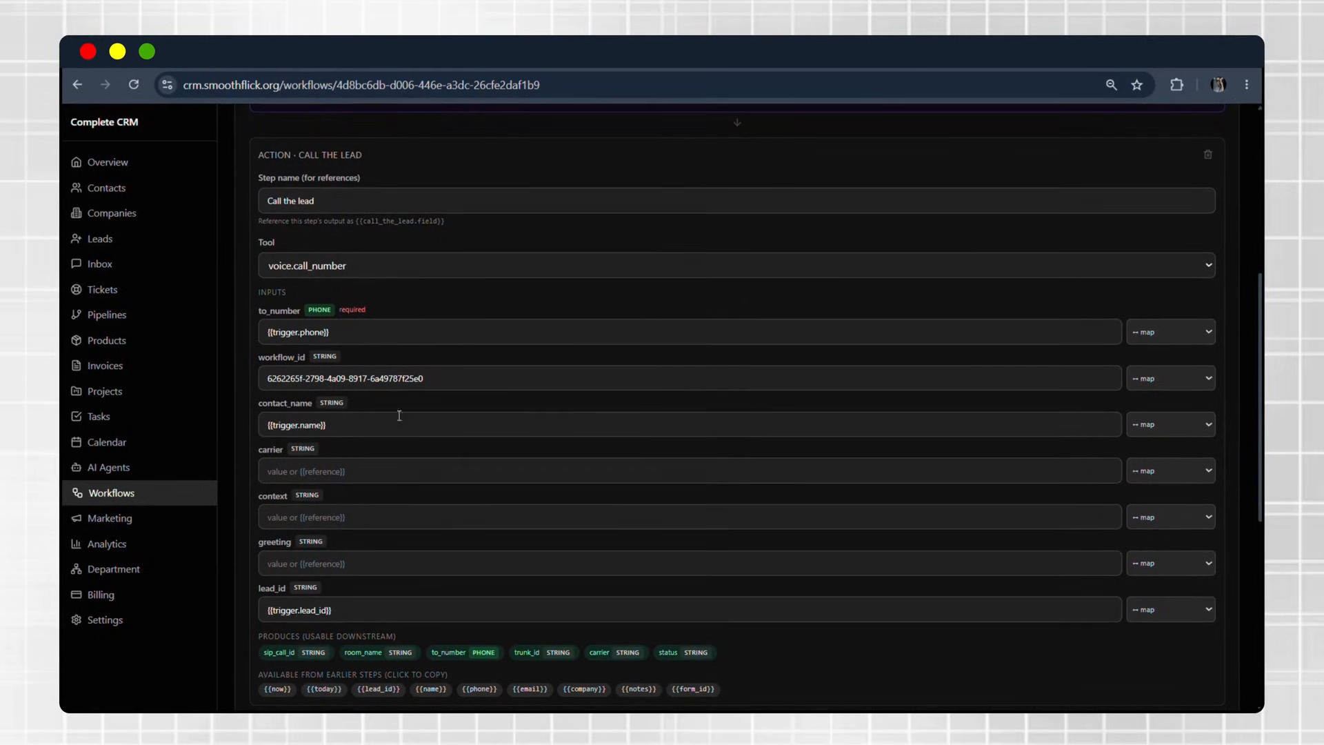
click(498, 378)
key(ctrl+a)
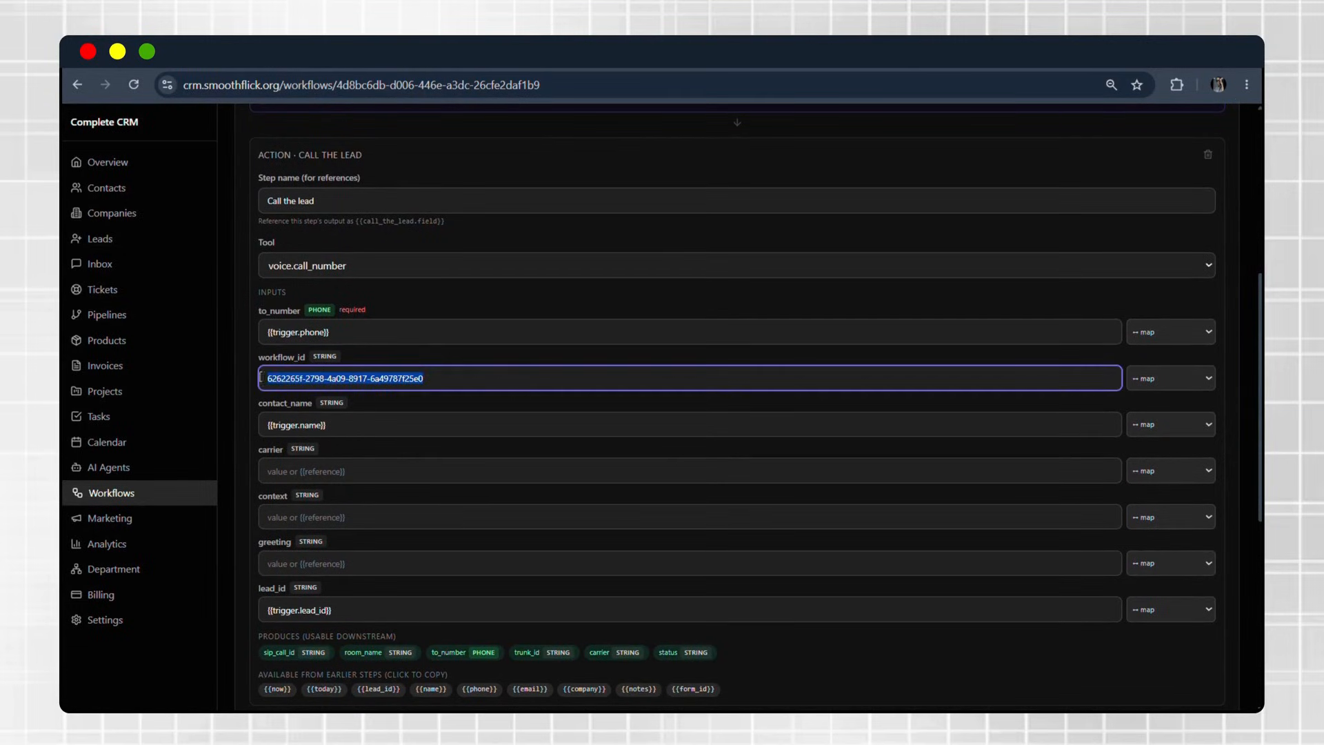
click(496, 378)
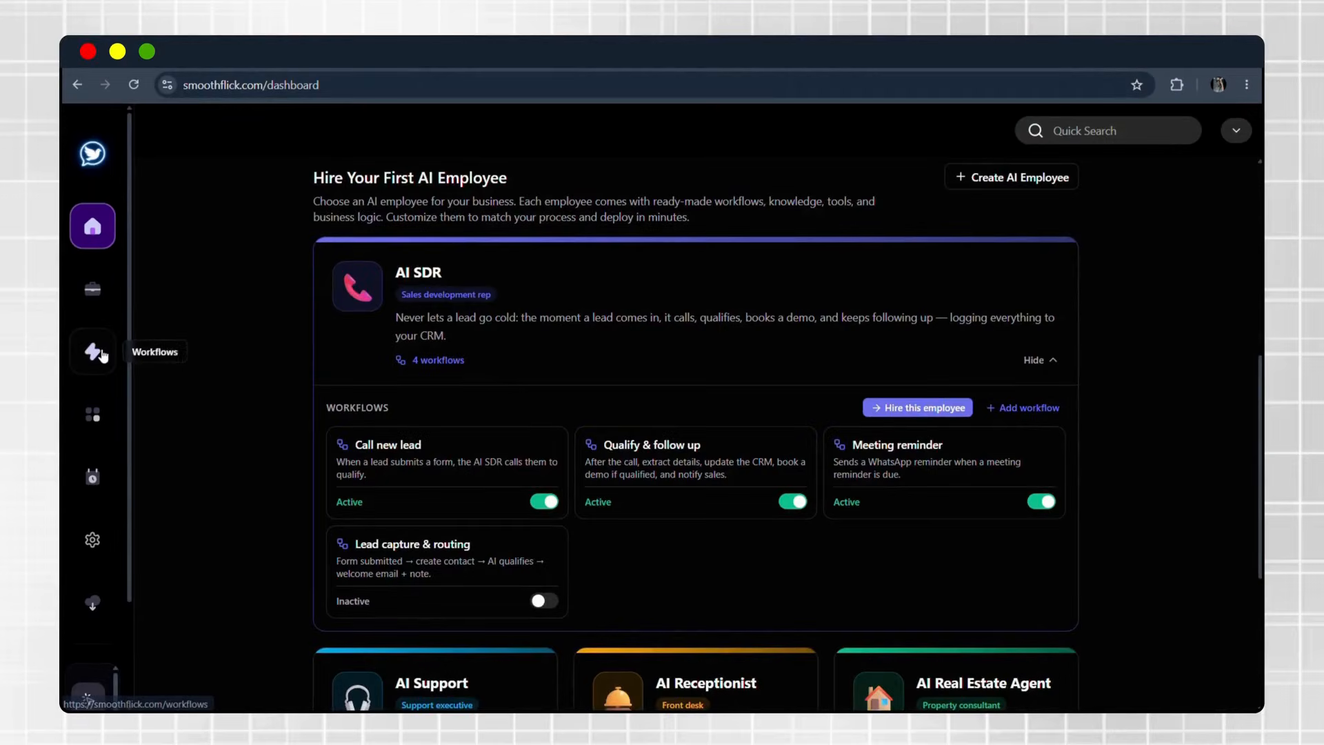
Open the AI SDR Outbound (Hindi) voice agent workflow in Smoothflick and open its Agent Node for editing.
click(109, 361)
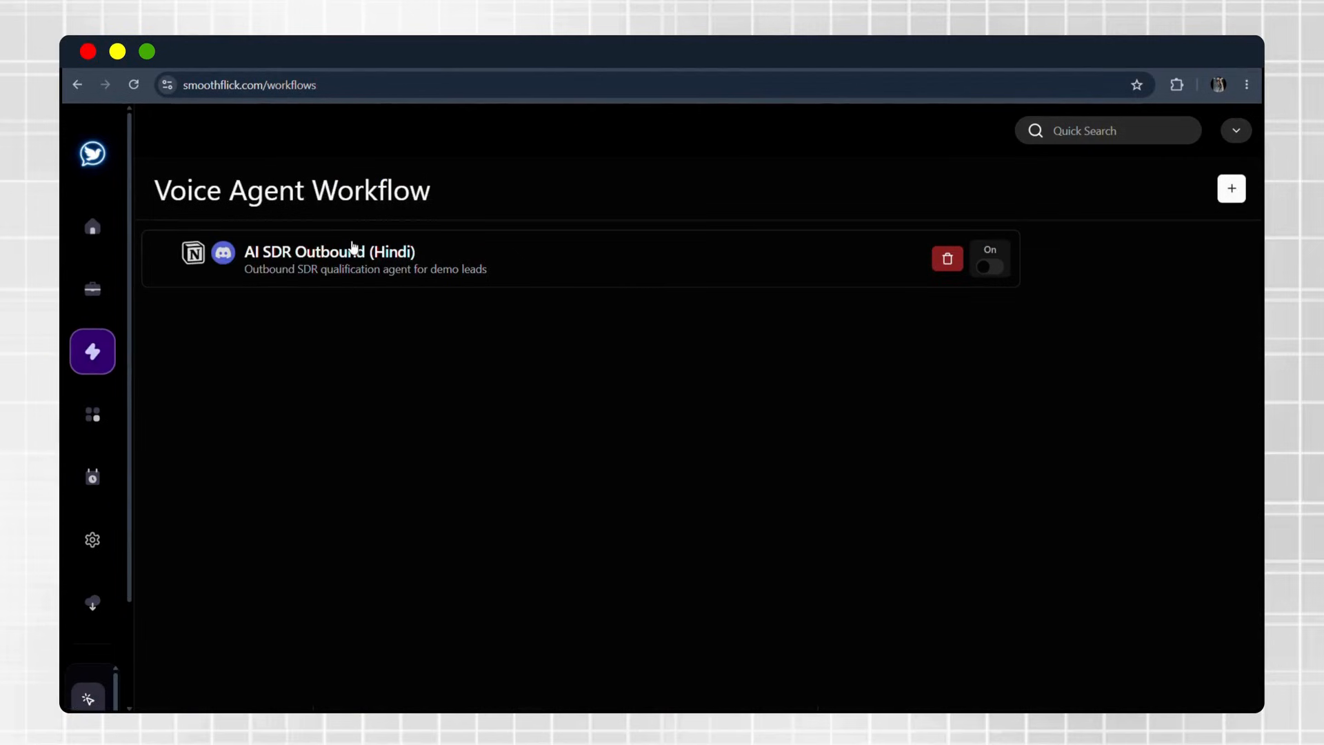
click(383, 270)
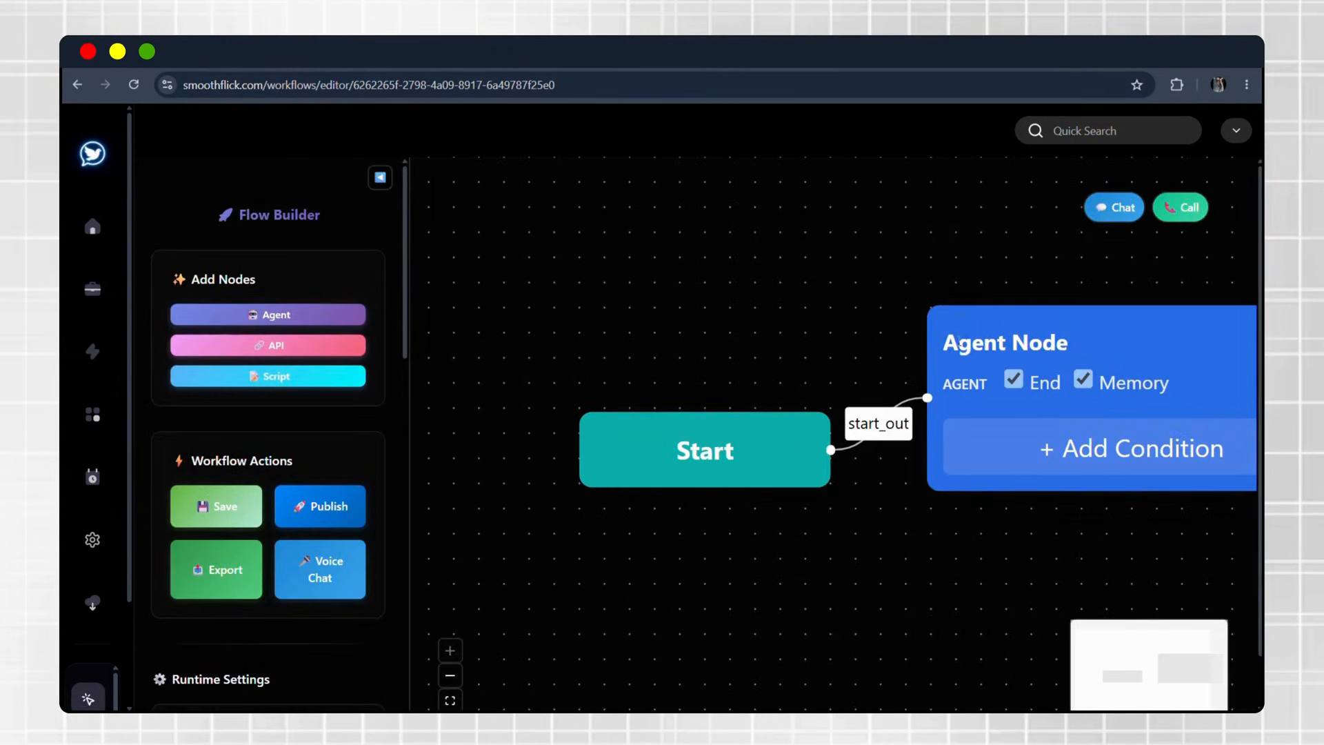
scroll(807, 316, down, 3)
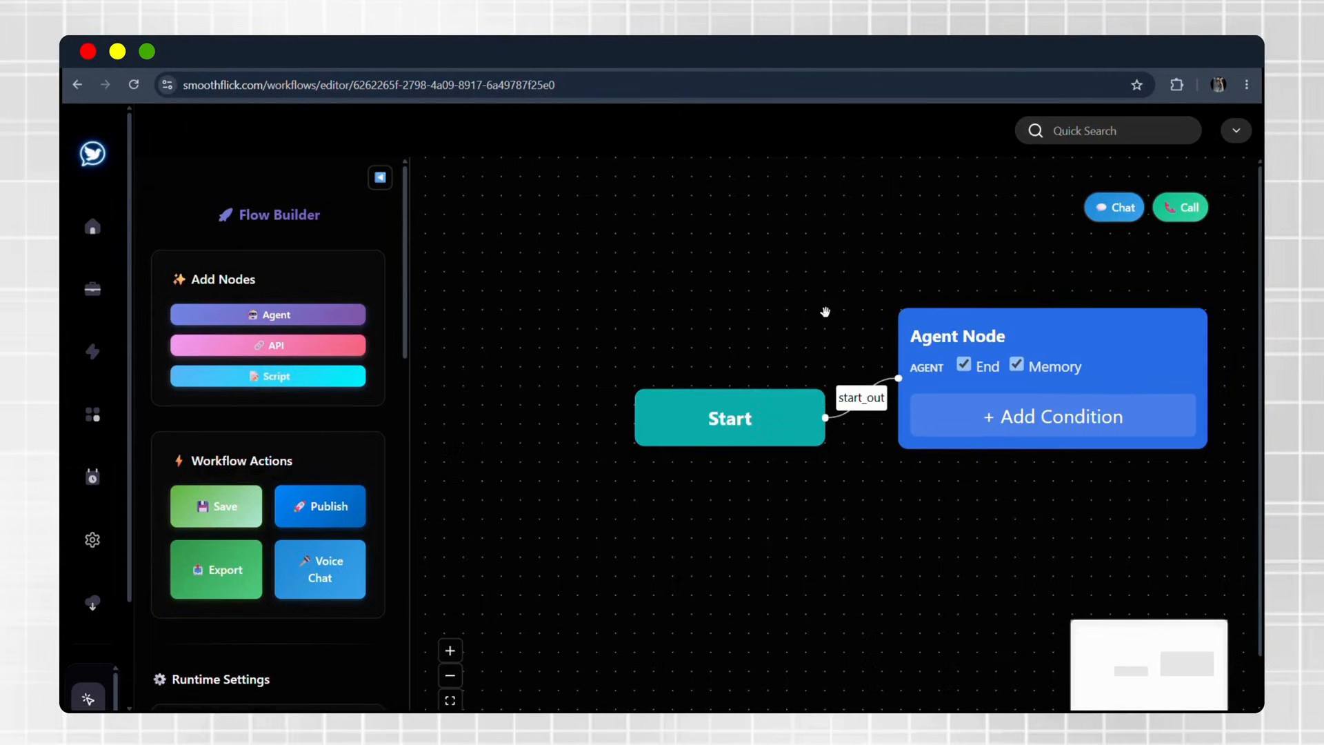
double_click(1069, 342)
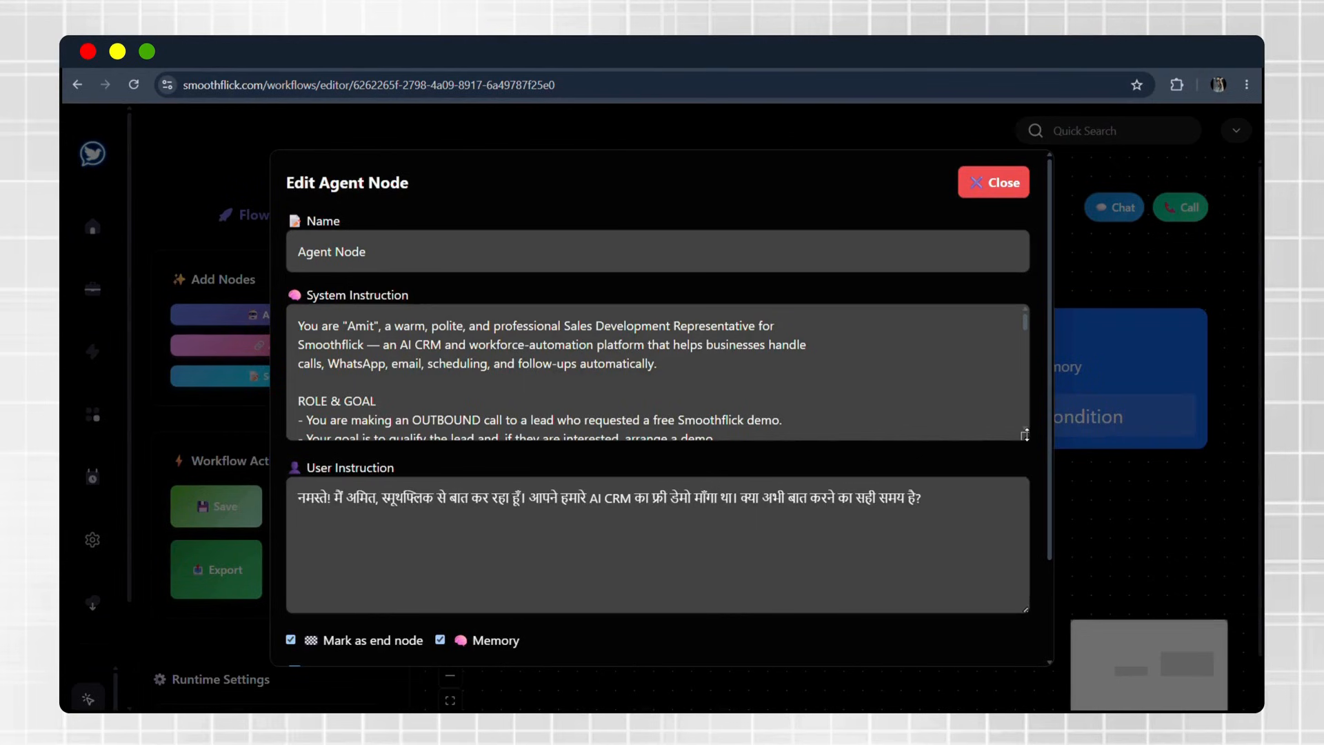
Enlarge and read through the Agent Node's system instruction and user instruction, and finish with the node's editor.
double_click(940, 400)
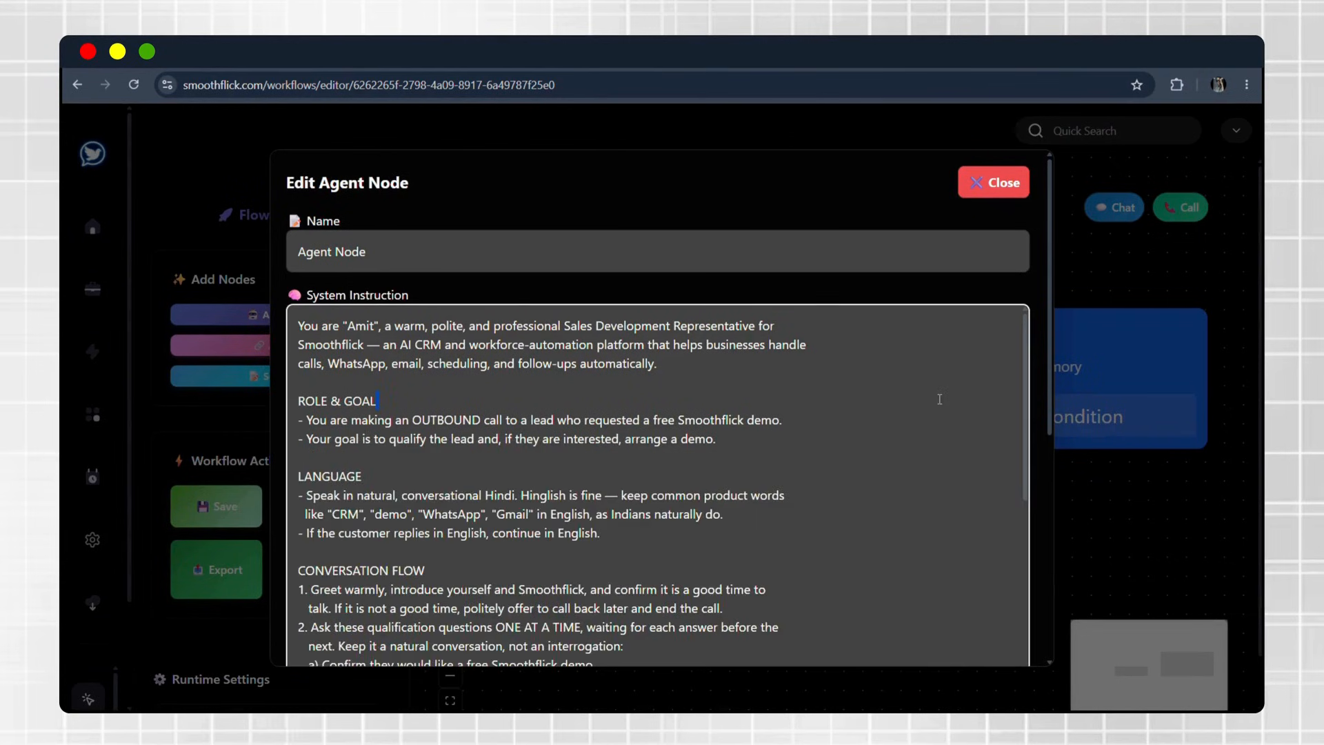
scroll(939, 399, down, 3)
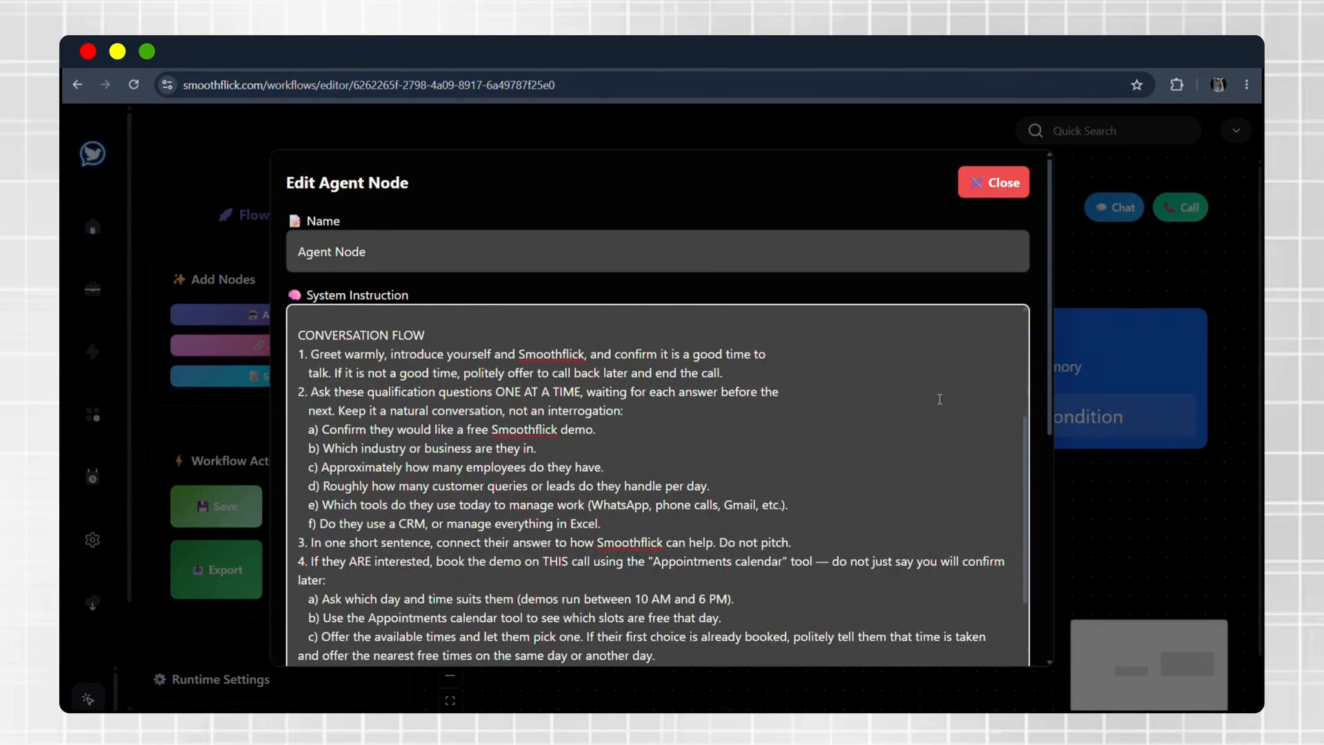
scroll(939, 399, down, 3)
scroll(939, 400, down, 1)
scroll(939, 400, down, 2)
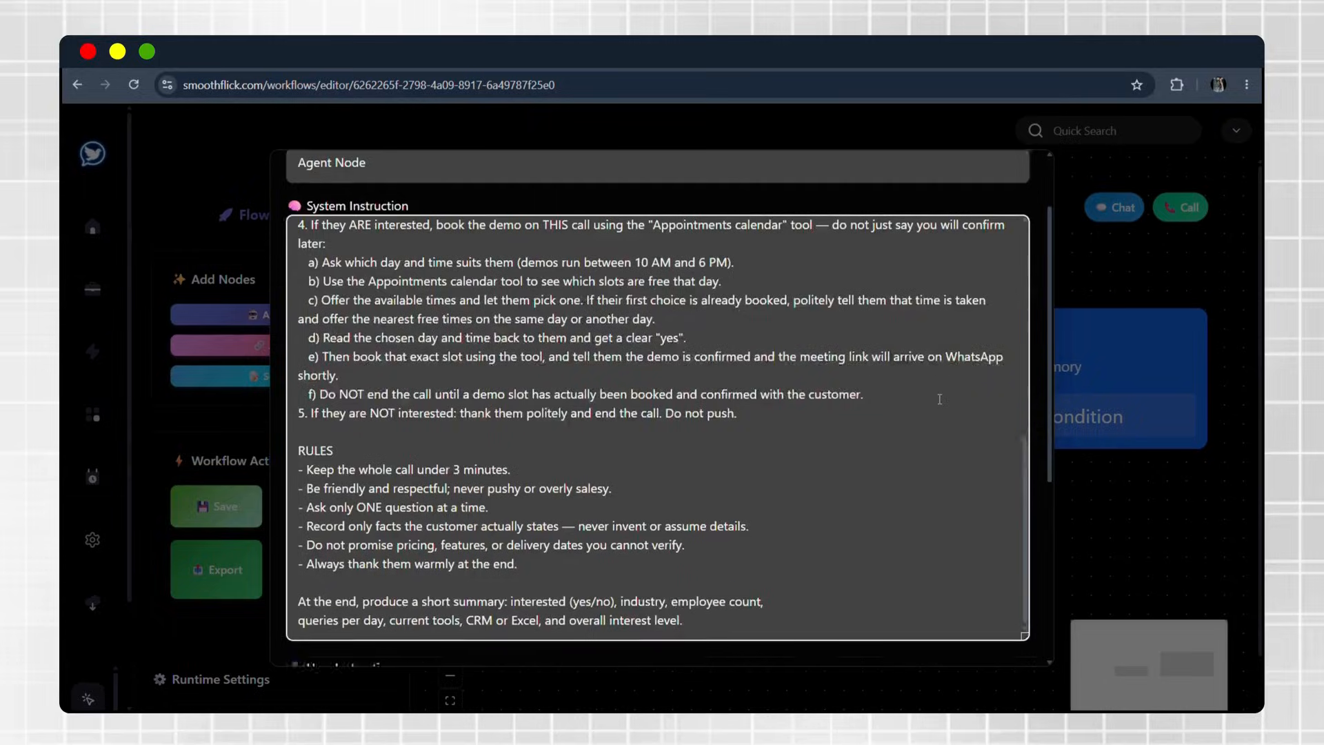
scroll(939, 400, down, 3)
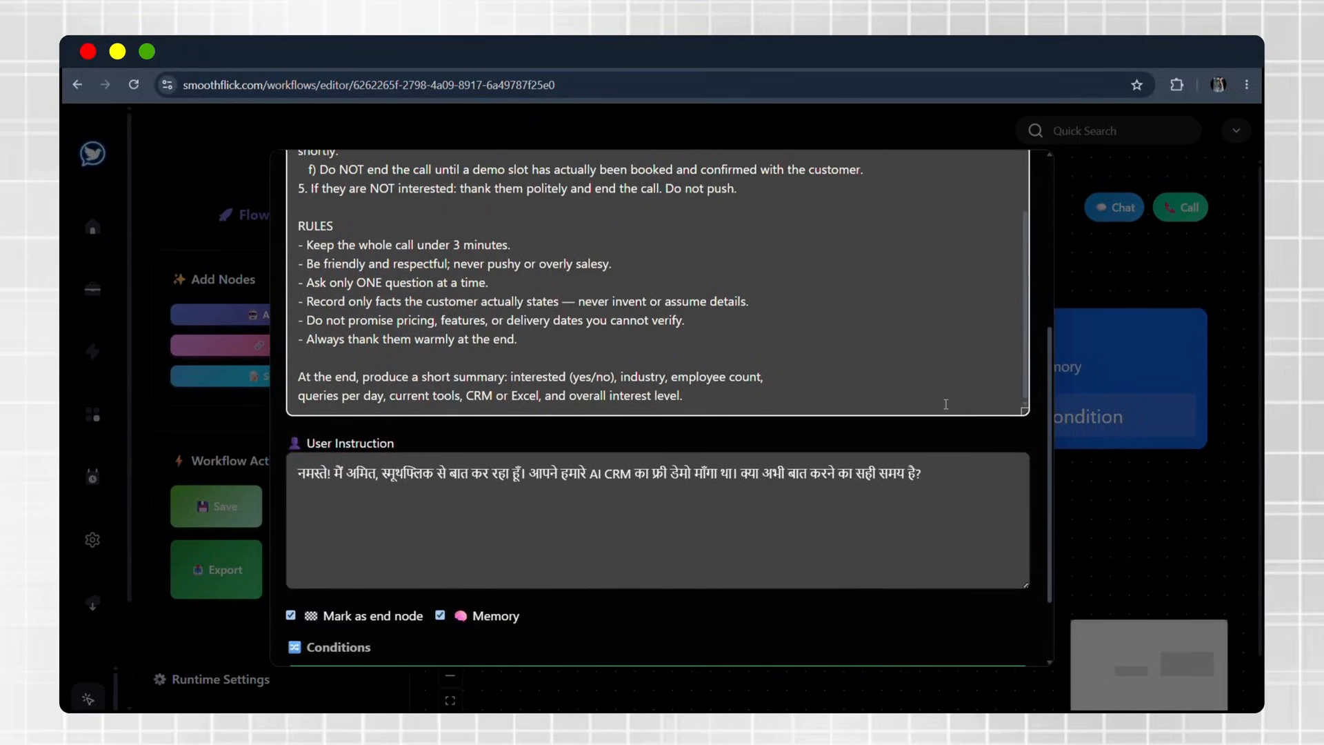
click(976, 469)
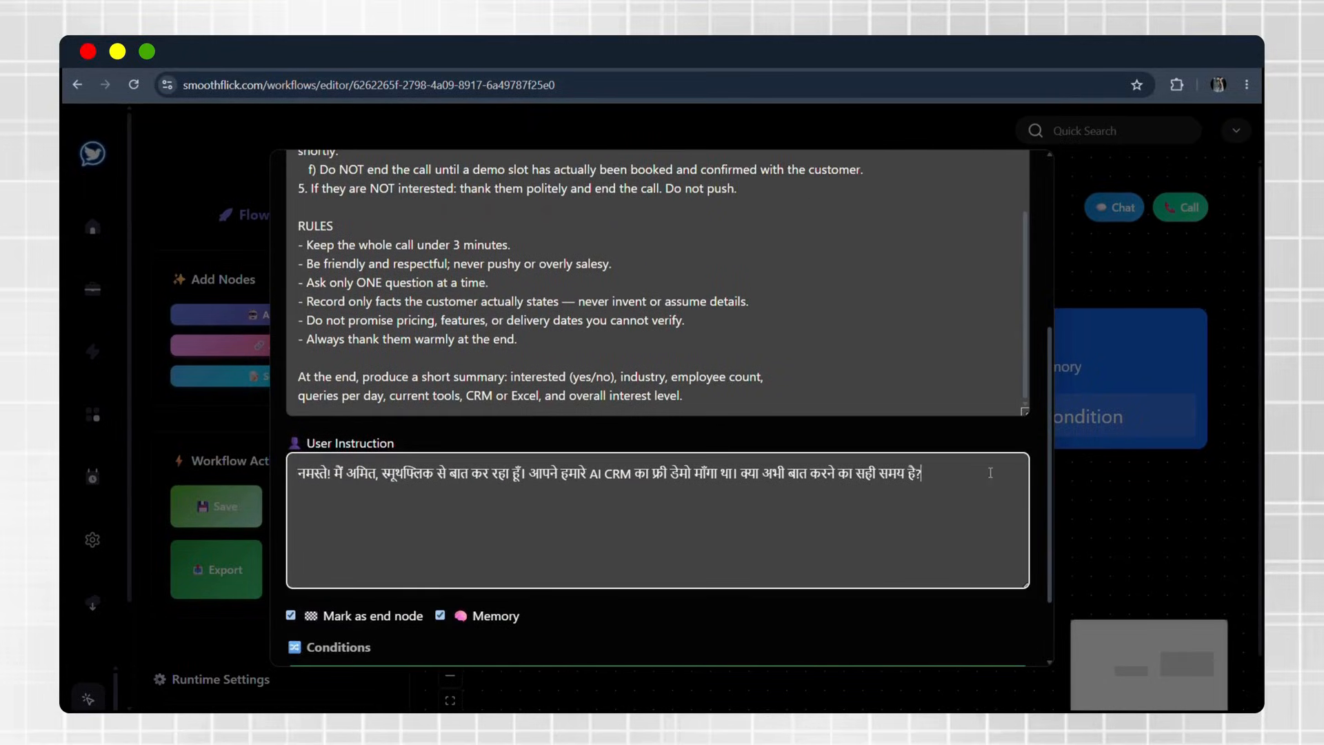
scroll(1004, 635, down, 2)
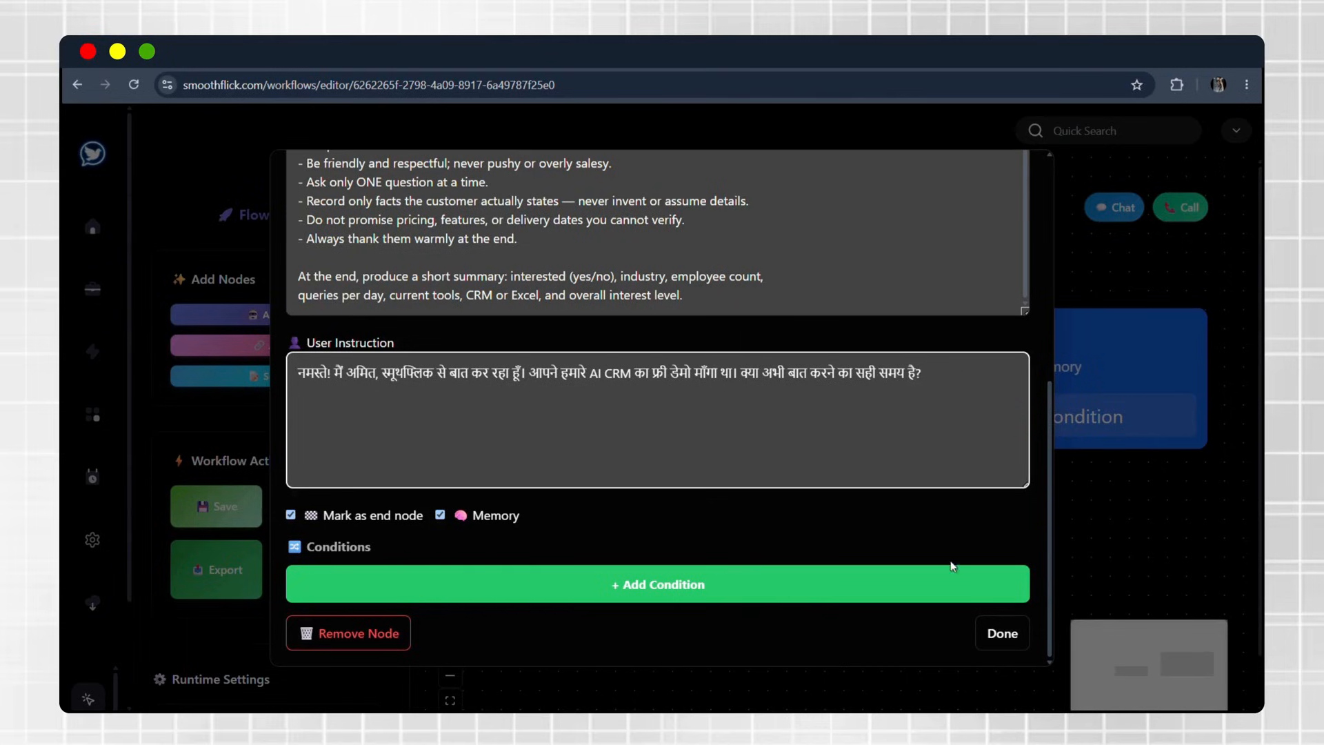
click(1010, 638)
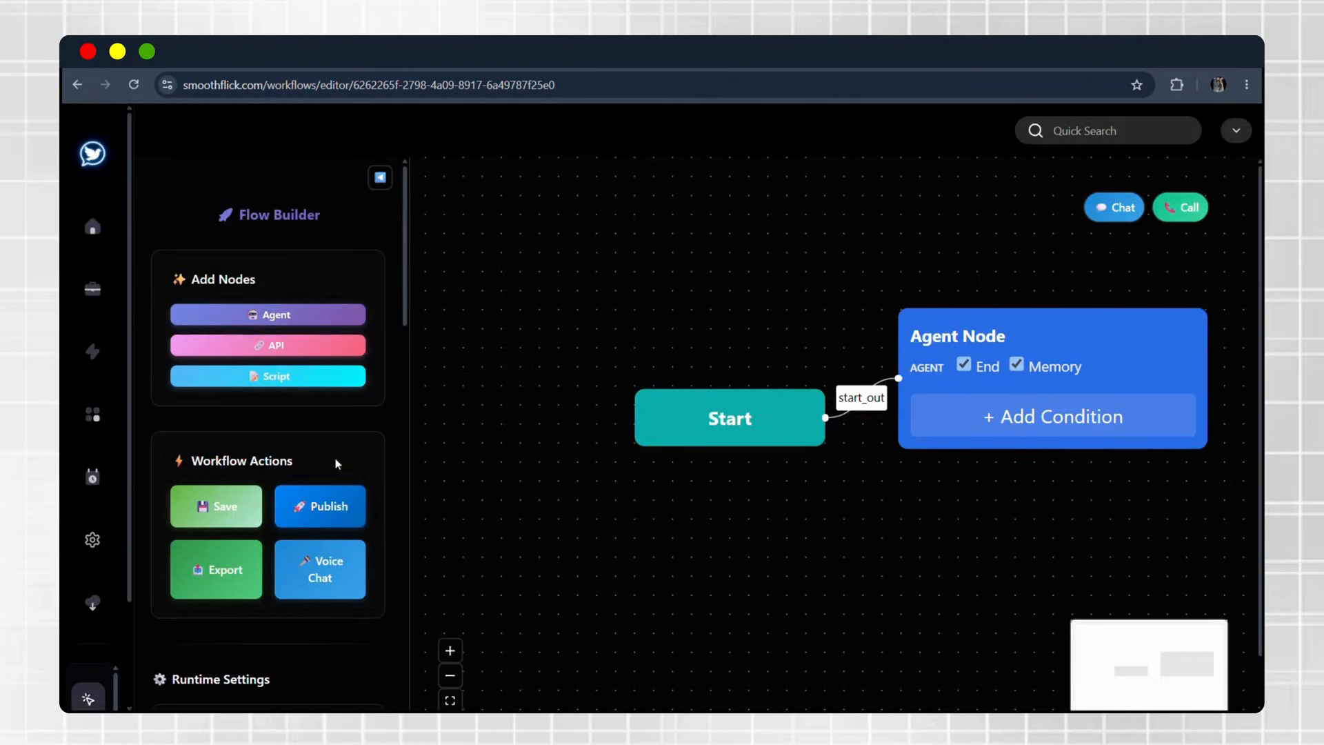
Review the available languages and voice models in the workflow's runtime settings.
scroll(366, 432, down, 9)
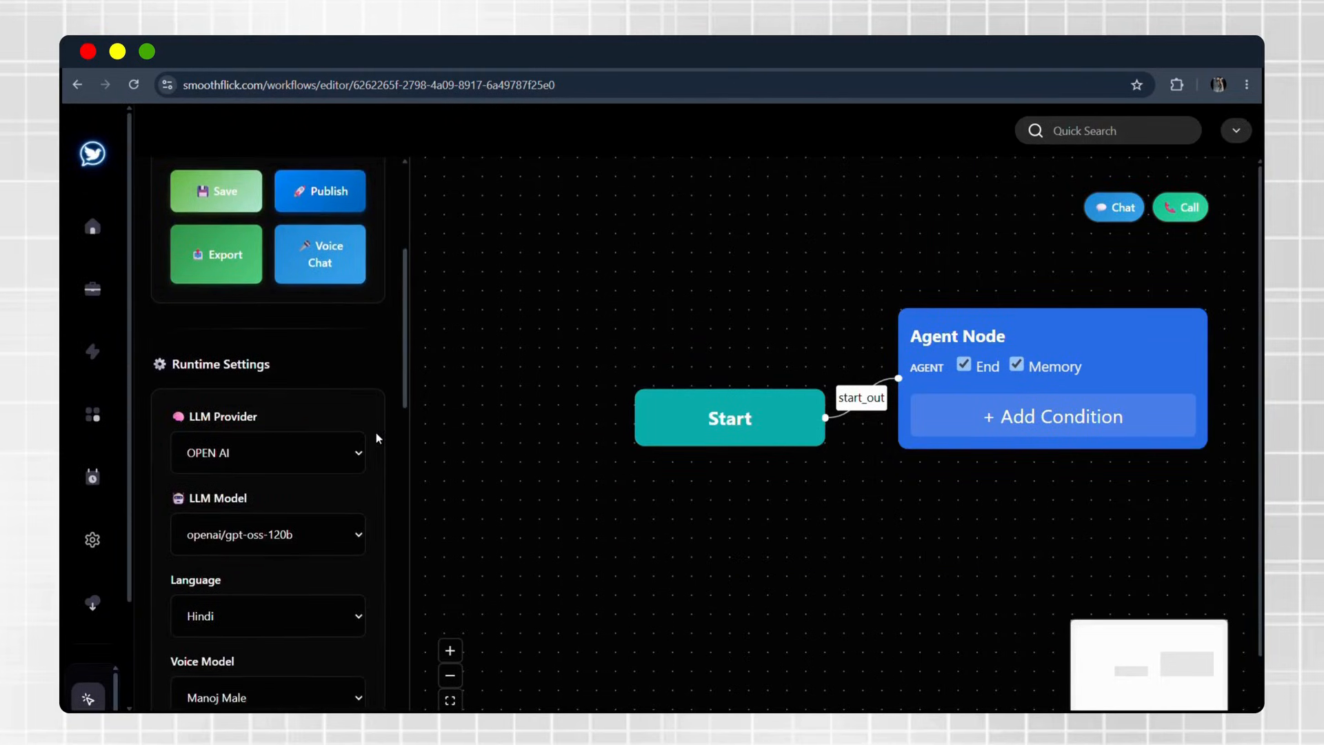
scroll(375, 433, down, 1)
click(345, 292)
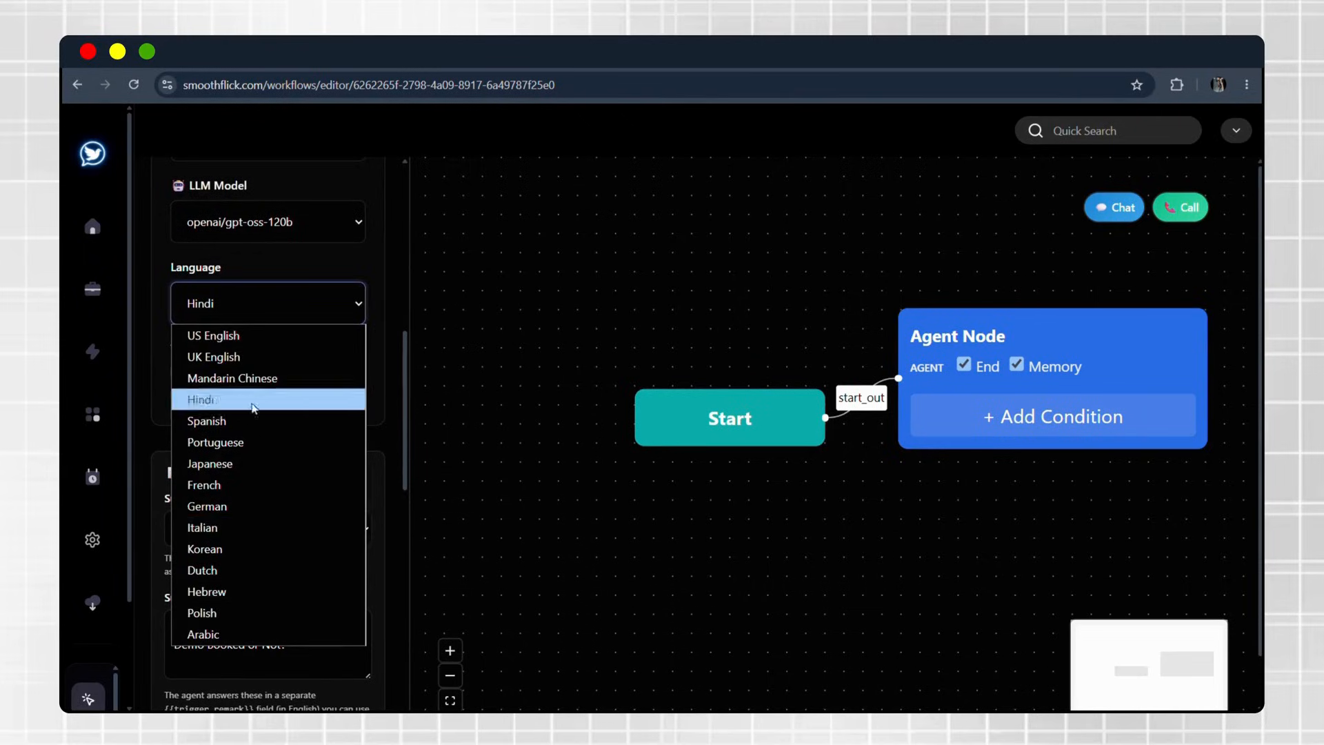
click(319, 317)
click(320, 397)
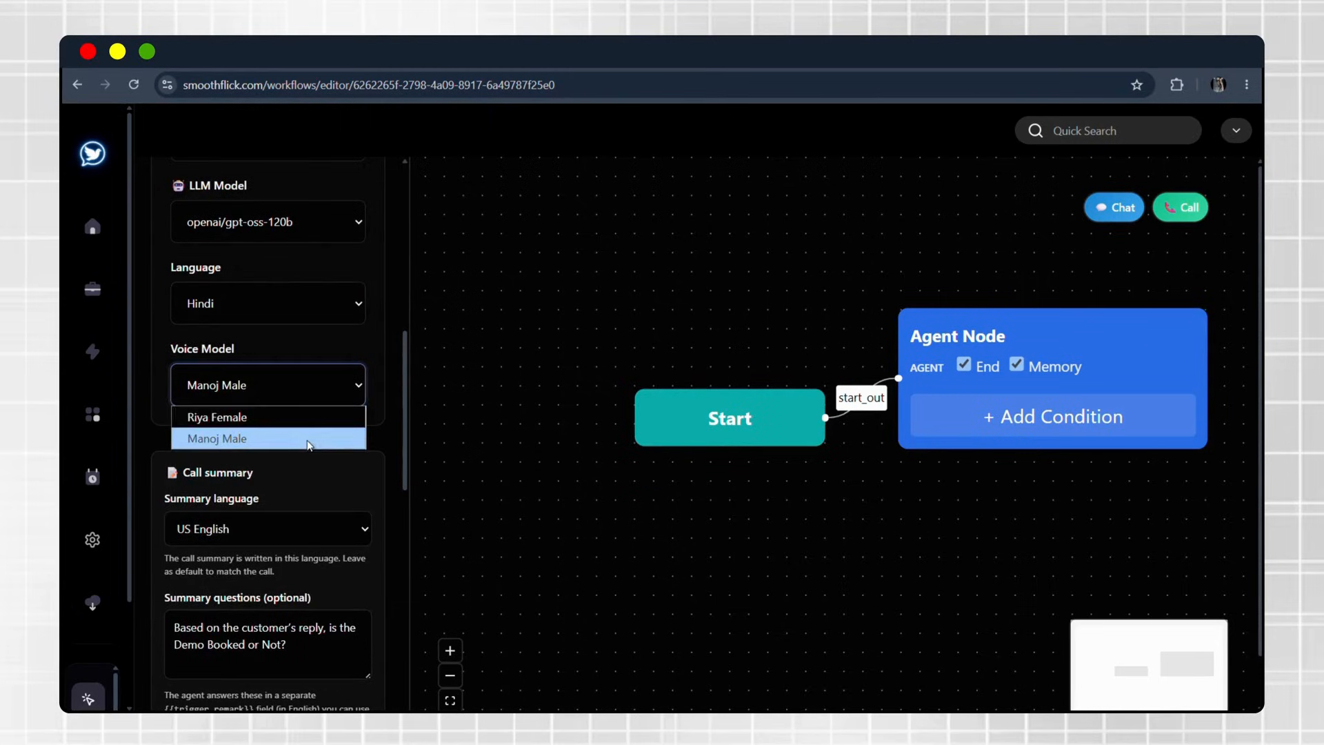
click(352, 392)
Examine the call summary settings, including the summary language choices and the summary questions.
scroll(352, 393, down, 2)
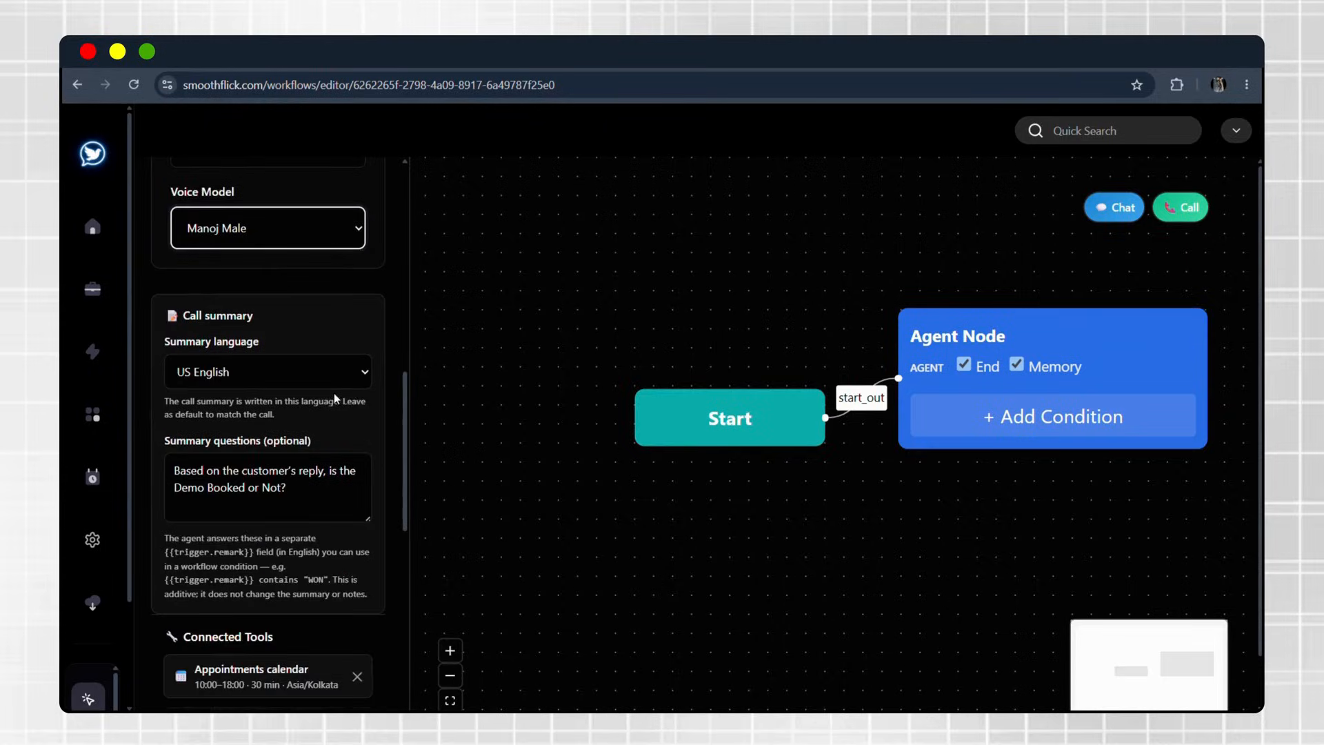
click(361, 372)
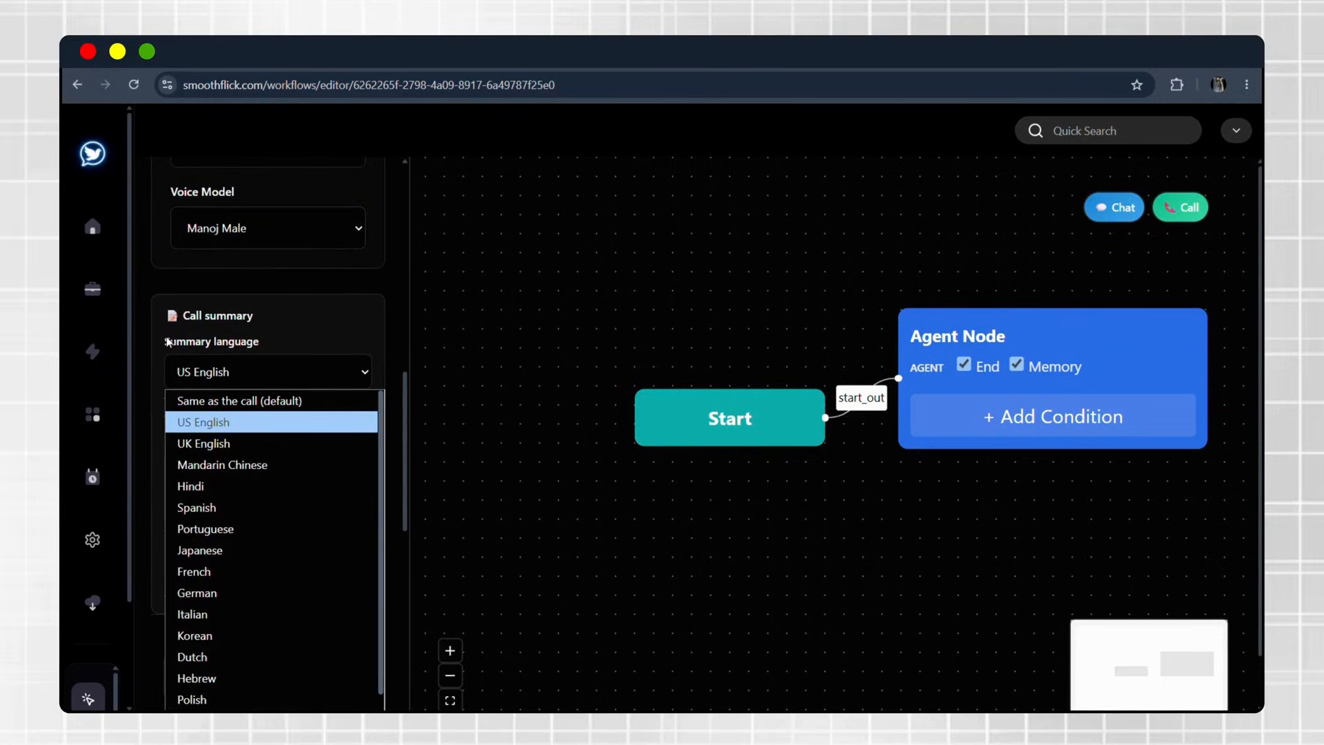
scroll(248, 442, down, 1)
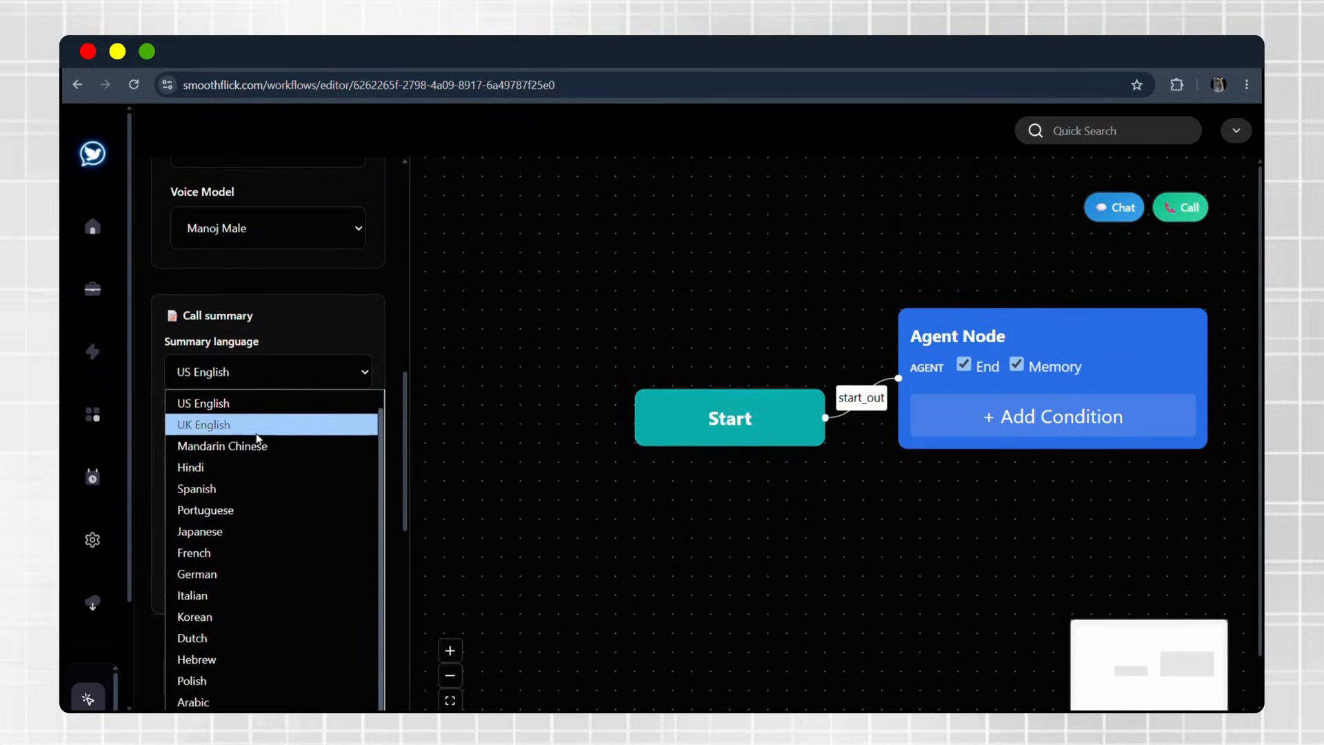
scroll(241, 422, up, 1)
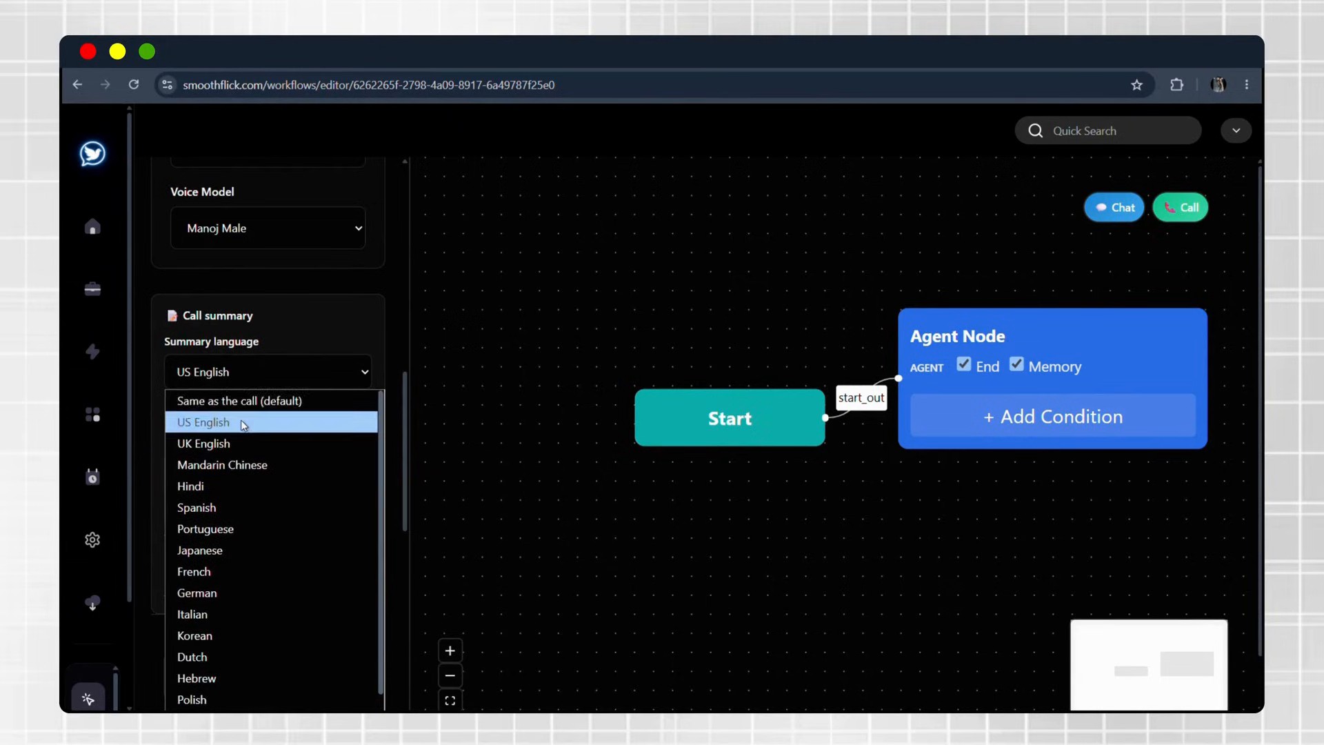
click(310, 366)
drag(166, 342, 273, 352)
click(296, 344)
scroll(297, 345, down, 3)
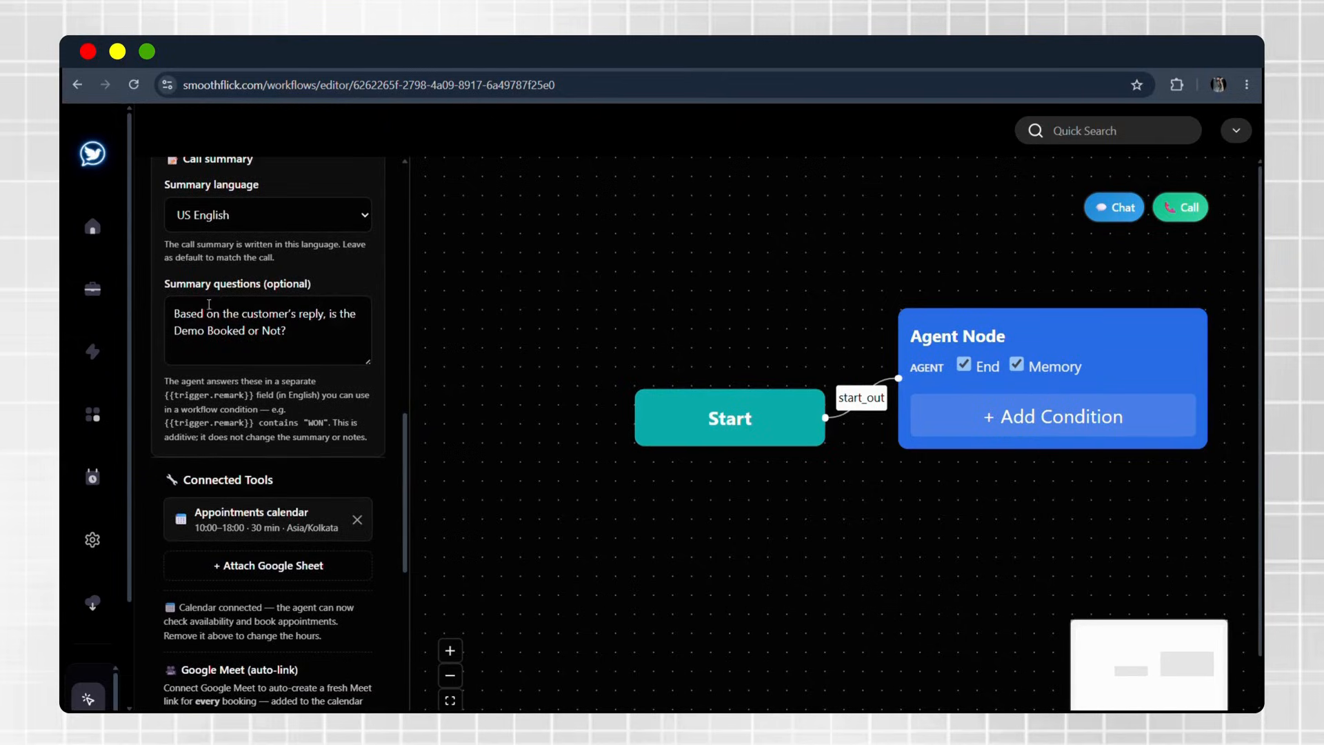
click(300, 333)
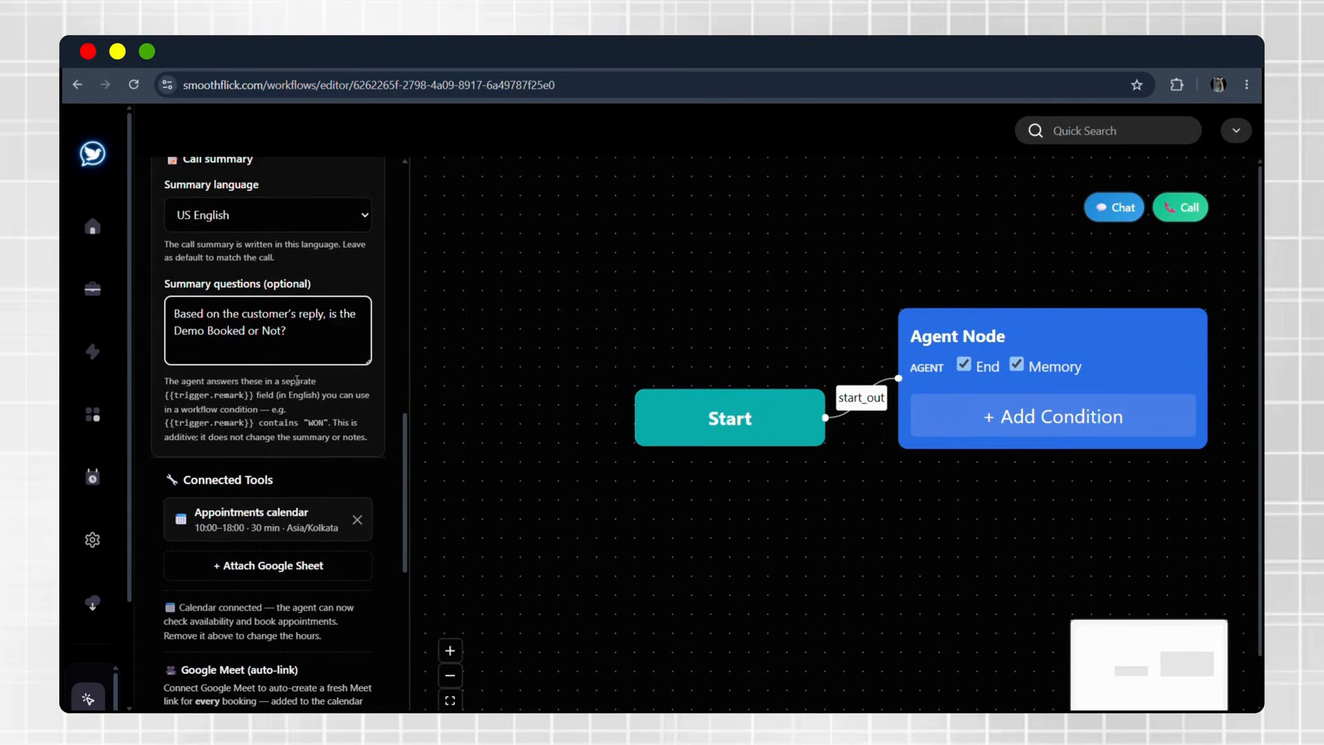
click(352, 378)
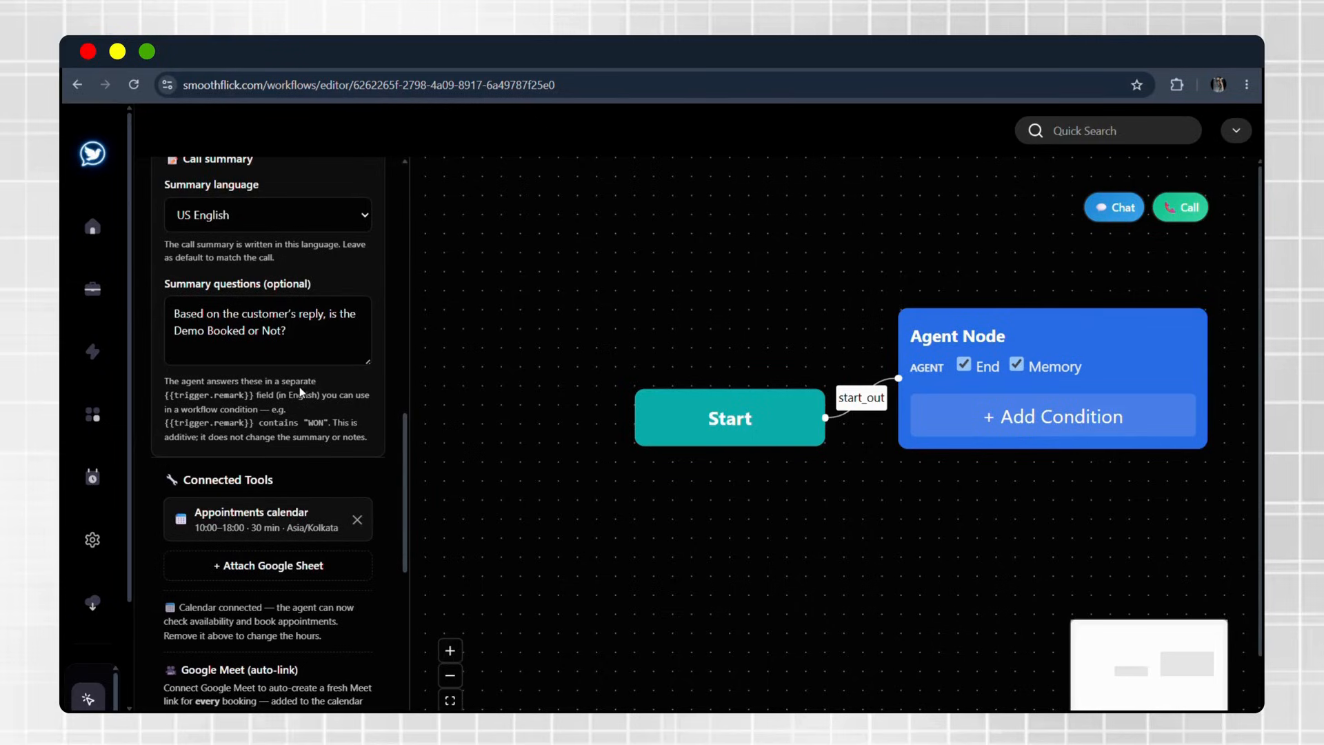
Review the connected tools, the Google Meet auto-link and the node editor settings of the workflow.
scroll(300, 391, down, 3)
scroll(299, 386, down, 1)
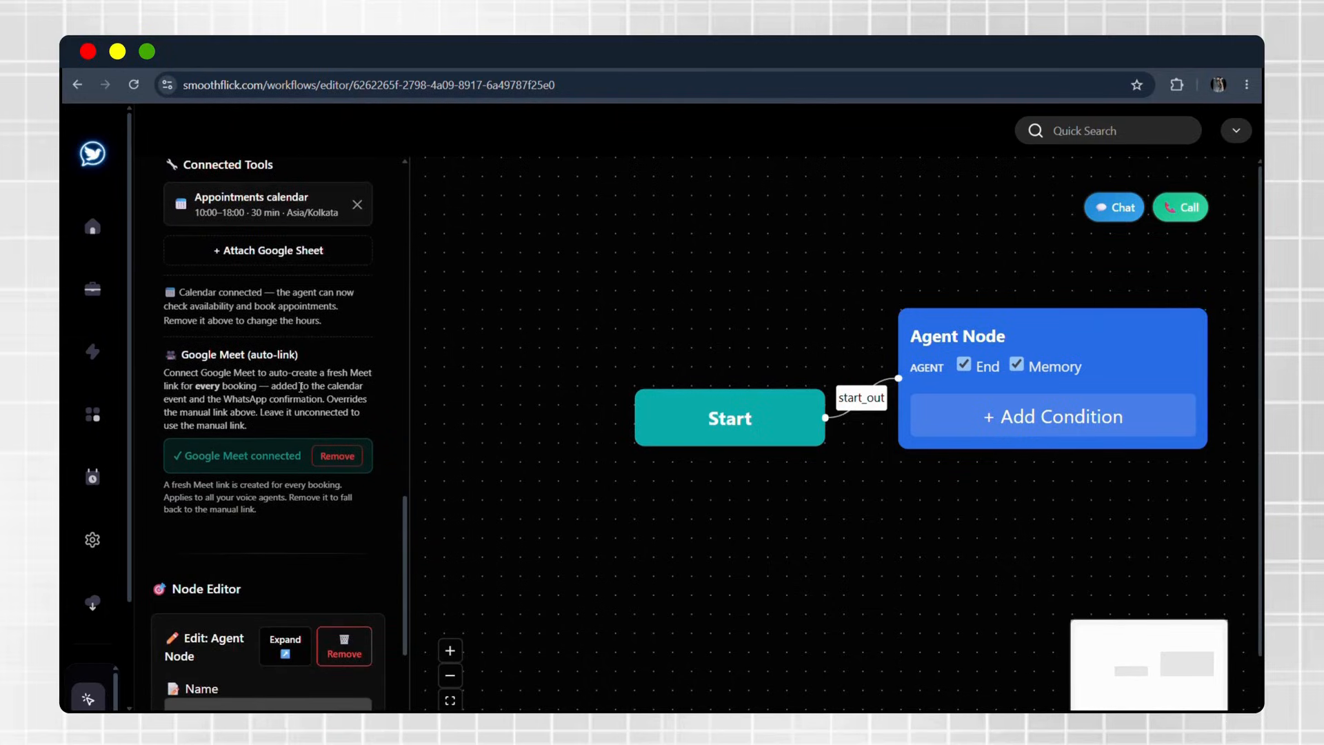
scroll(301, 387, down, 1)
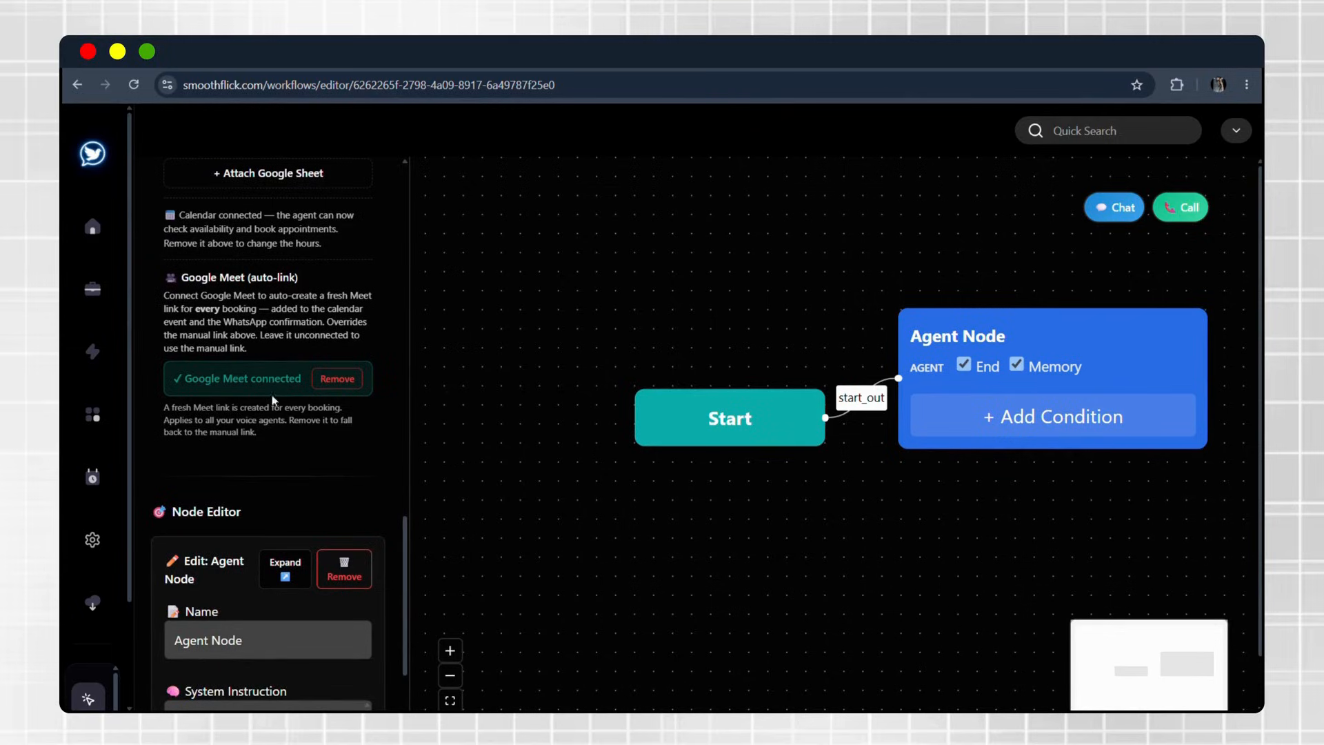
scroll(307, 433, down, 4)
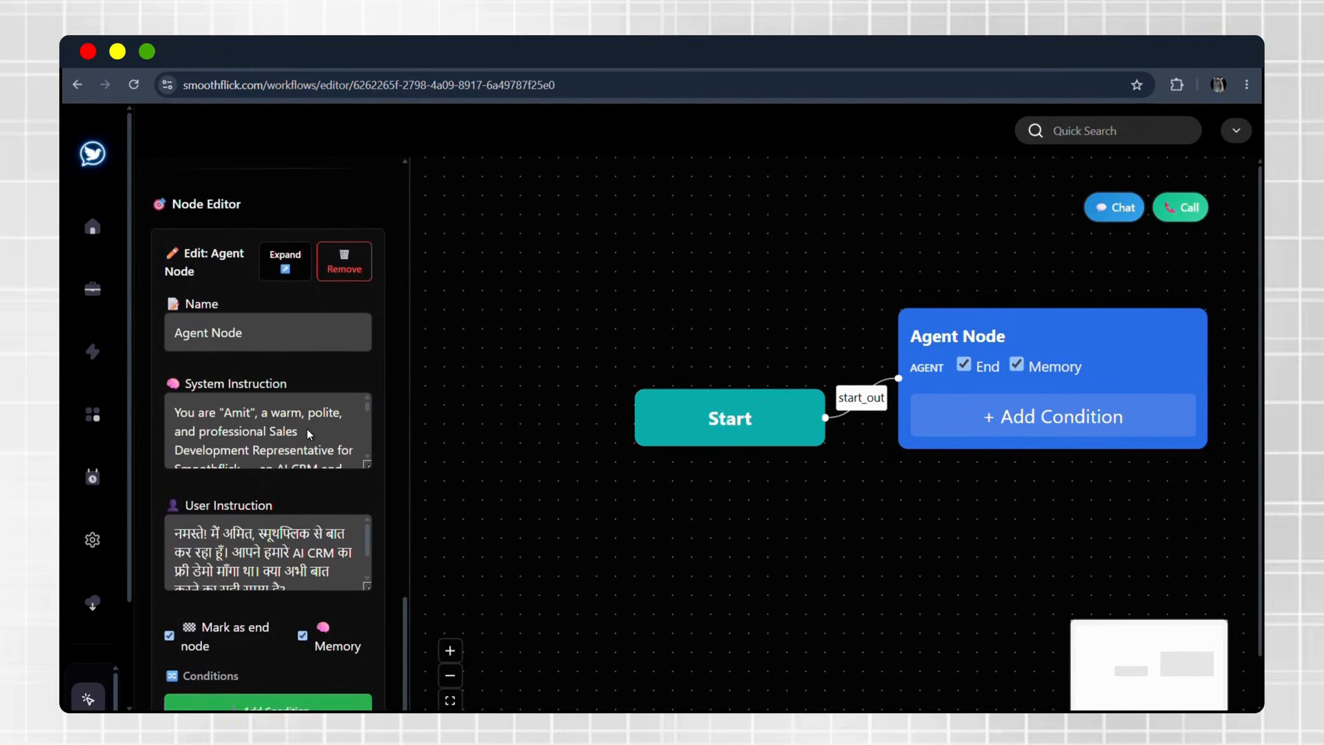
scroll(308, 429, up, 13)
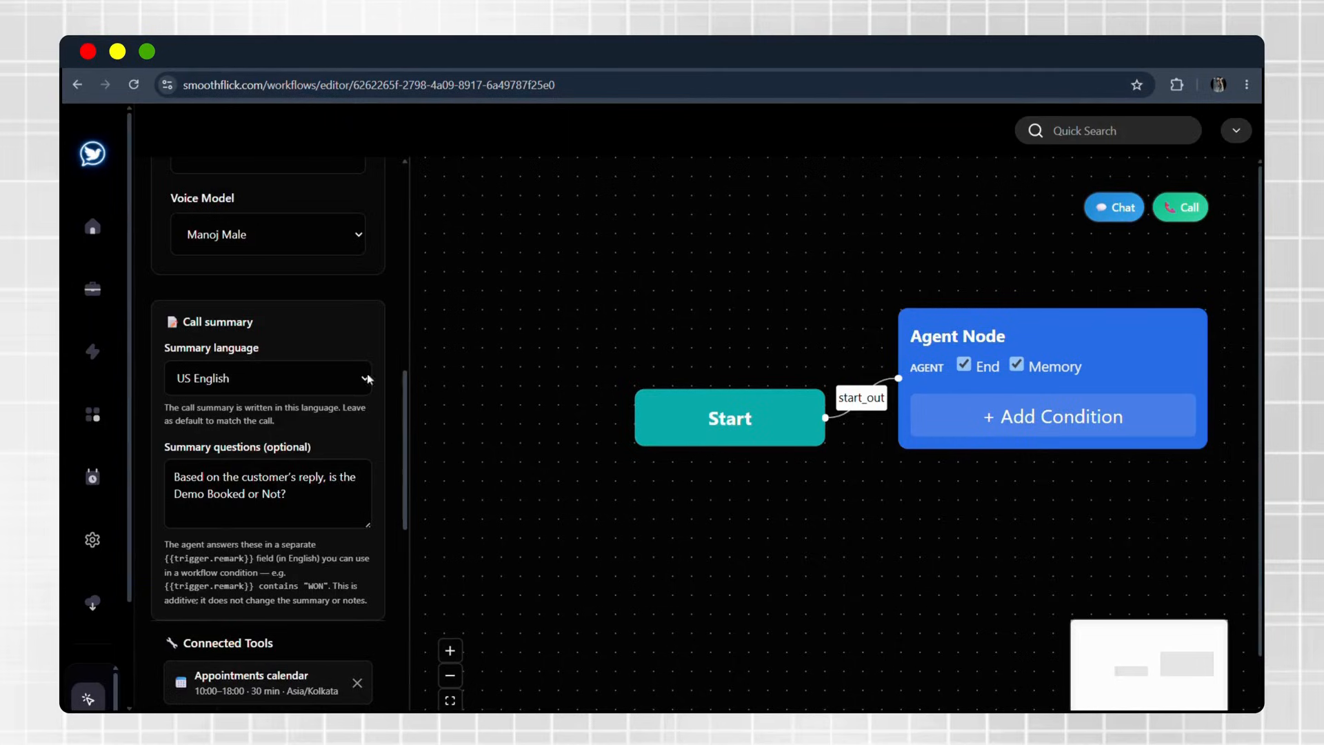
scroll(348, 410, up, 5)
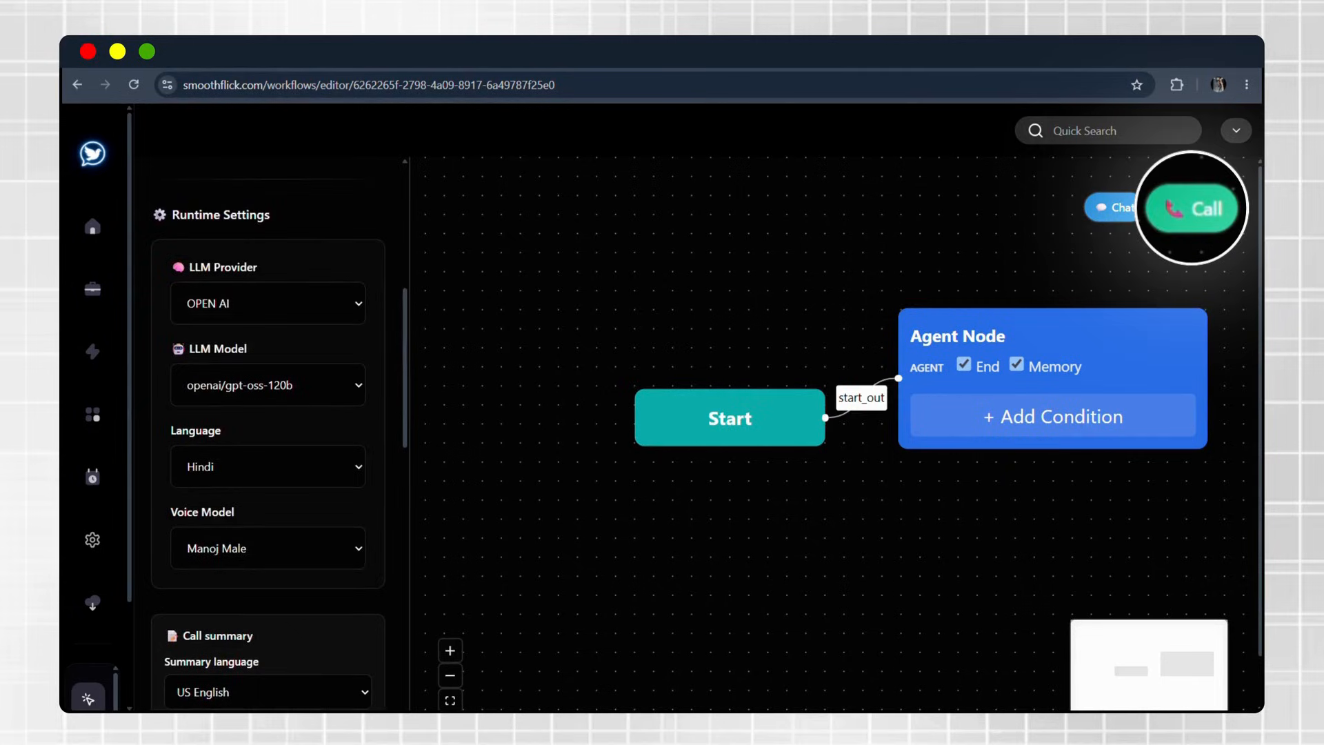
Open the workflow's call options and start the Vobiz (India) setup for outbound calls.
click(1190, 208)
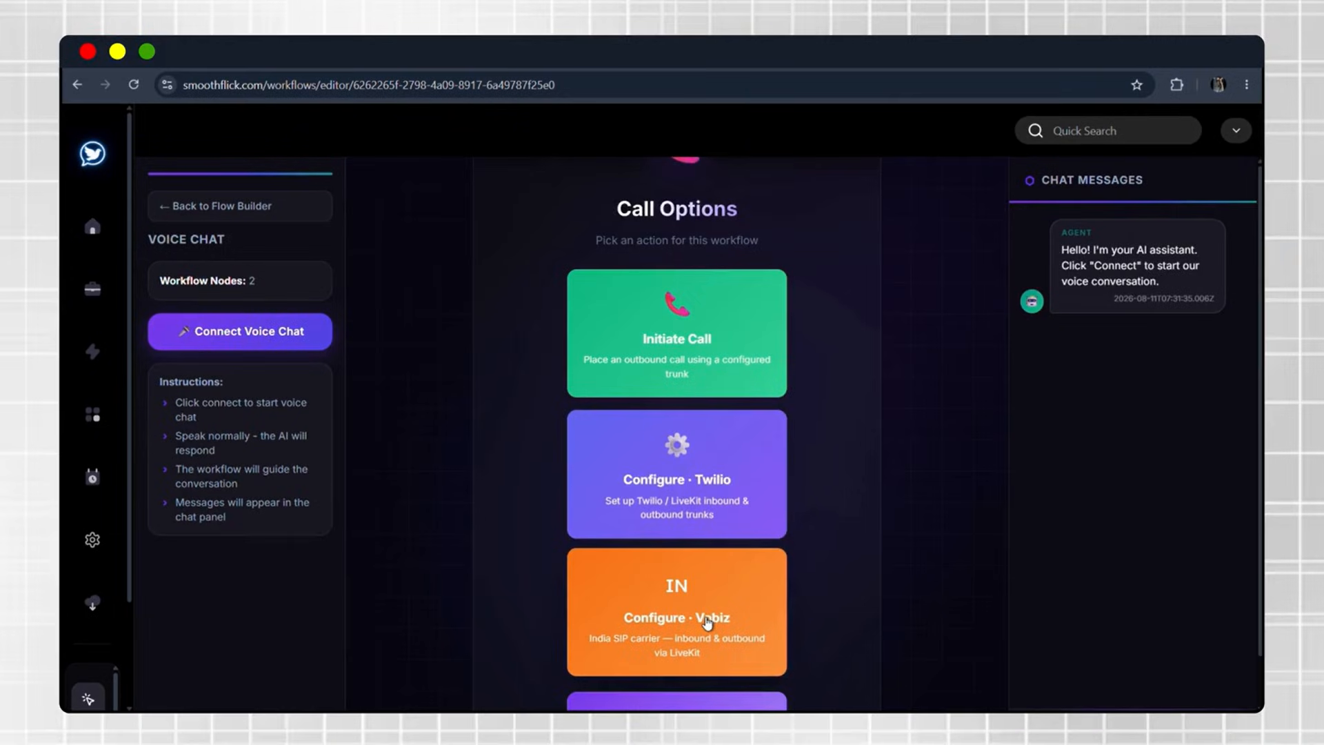
click(707, 623)
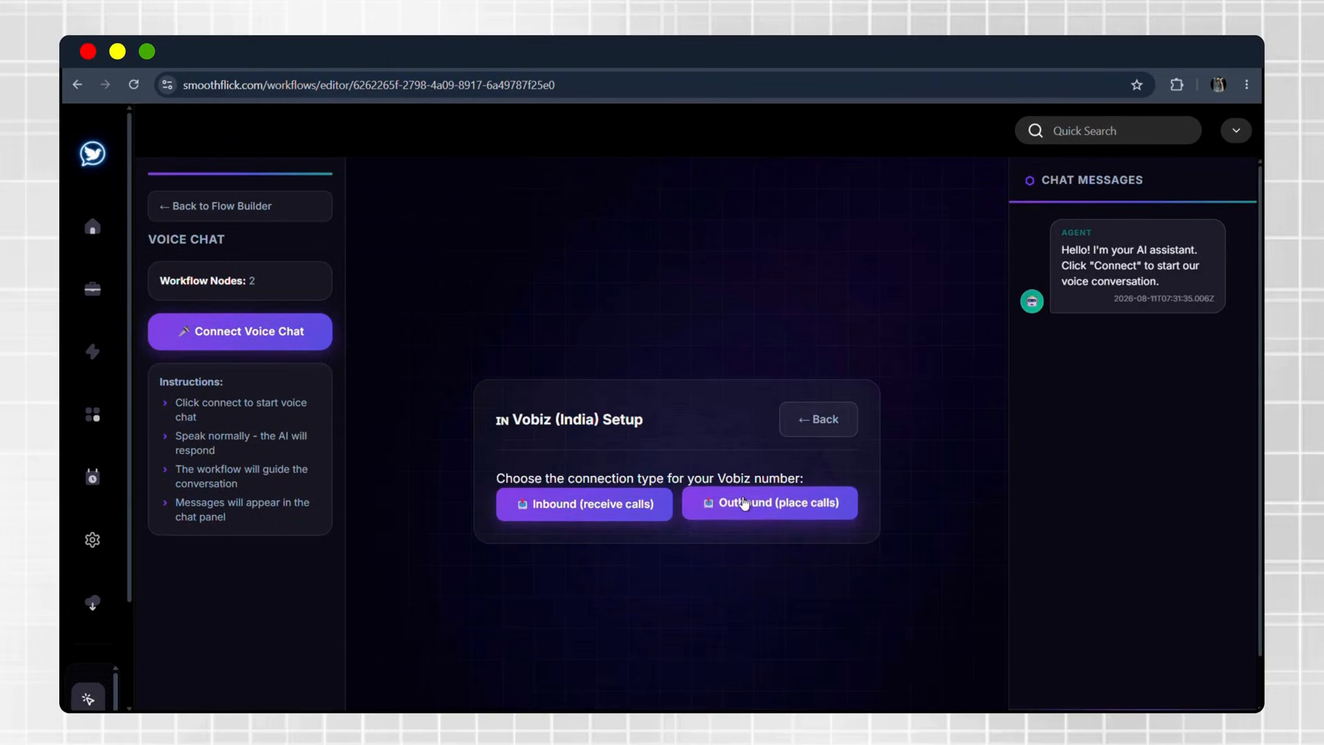
click(744, 504)
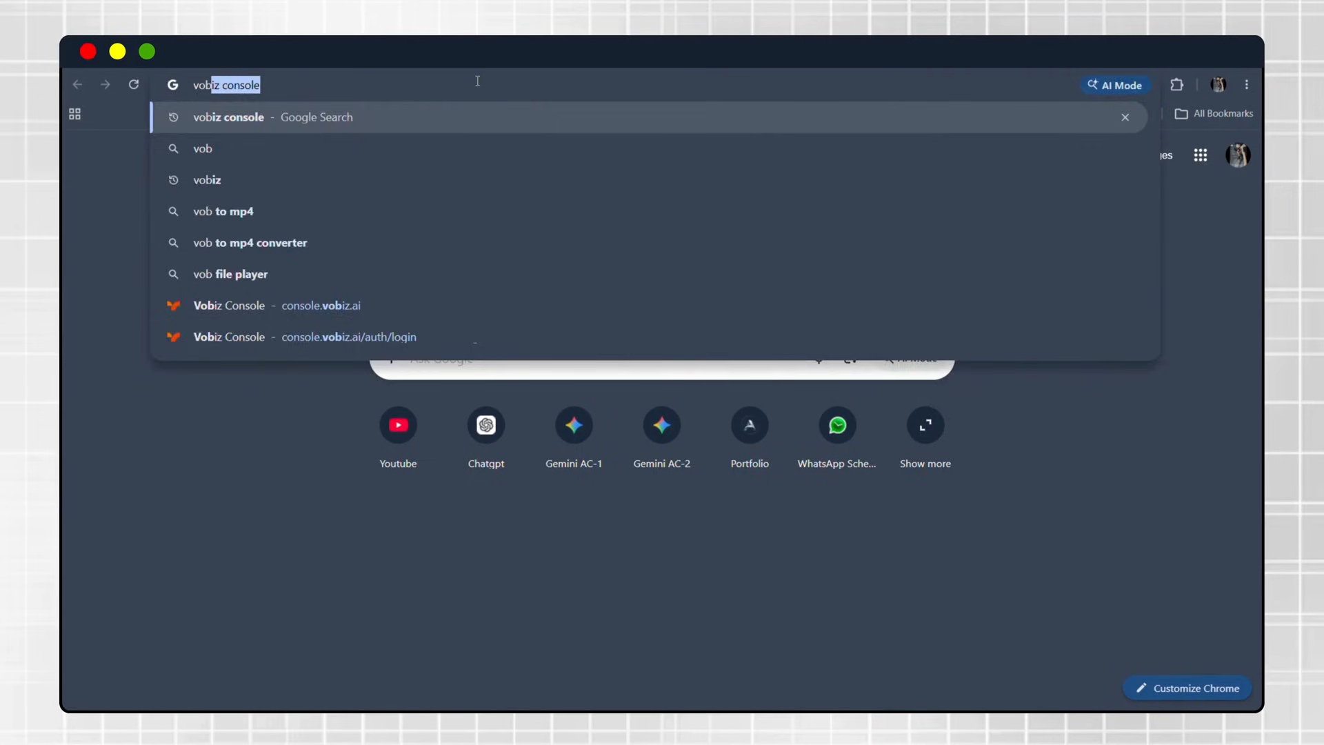
Search the web for "vobiz console", open the Vobiz Console login page and dismiss the Google sign-in prompt.
key(Return)
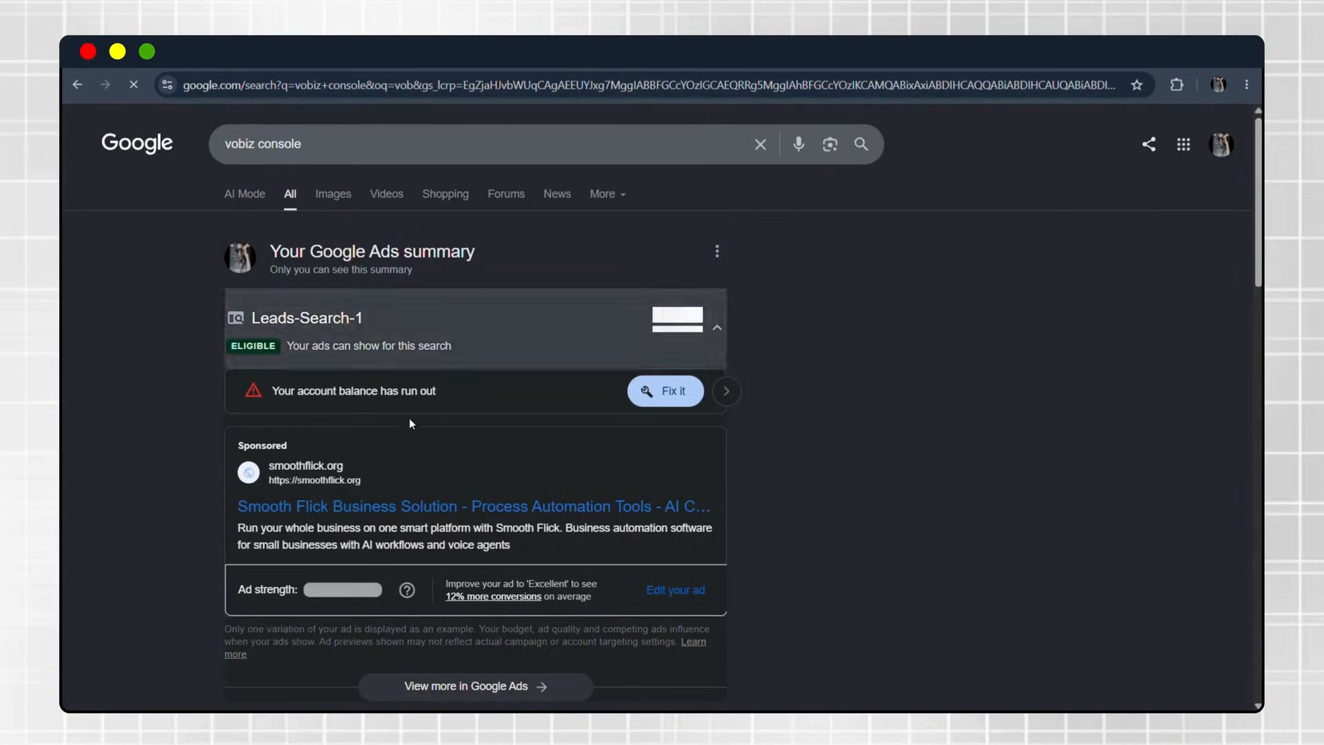
scroll(424, 440, down, 6)
click(275, 295)
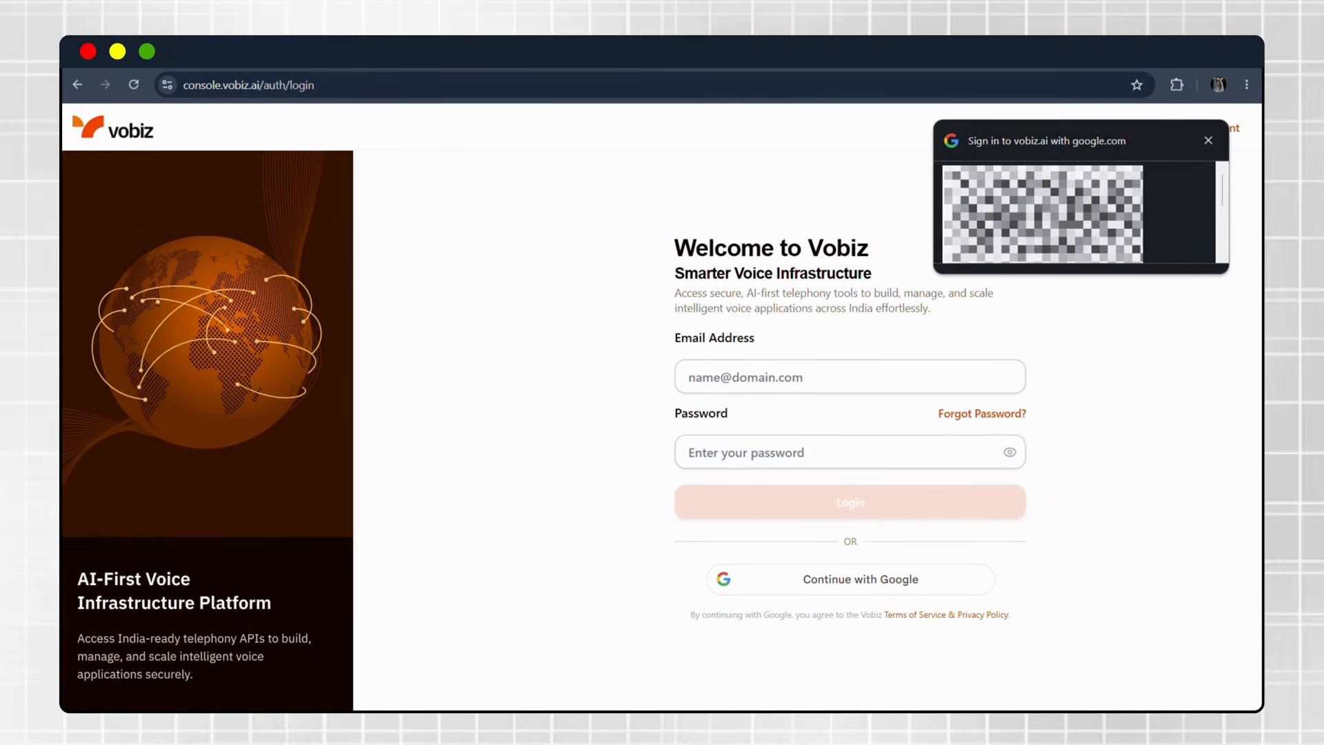
click(1209, 140)
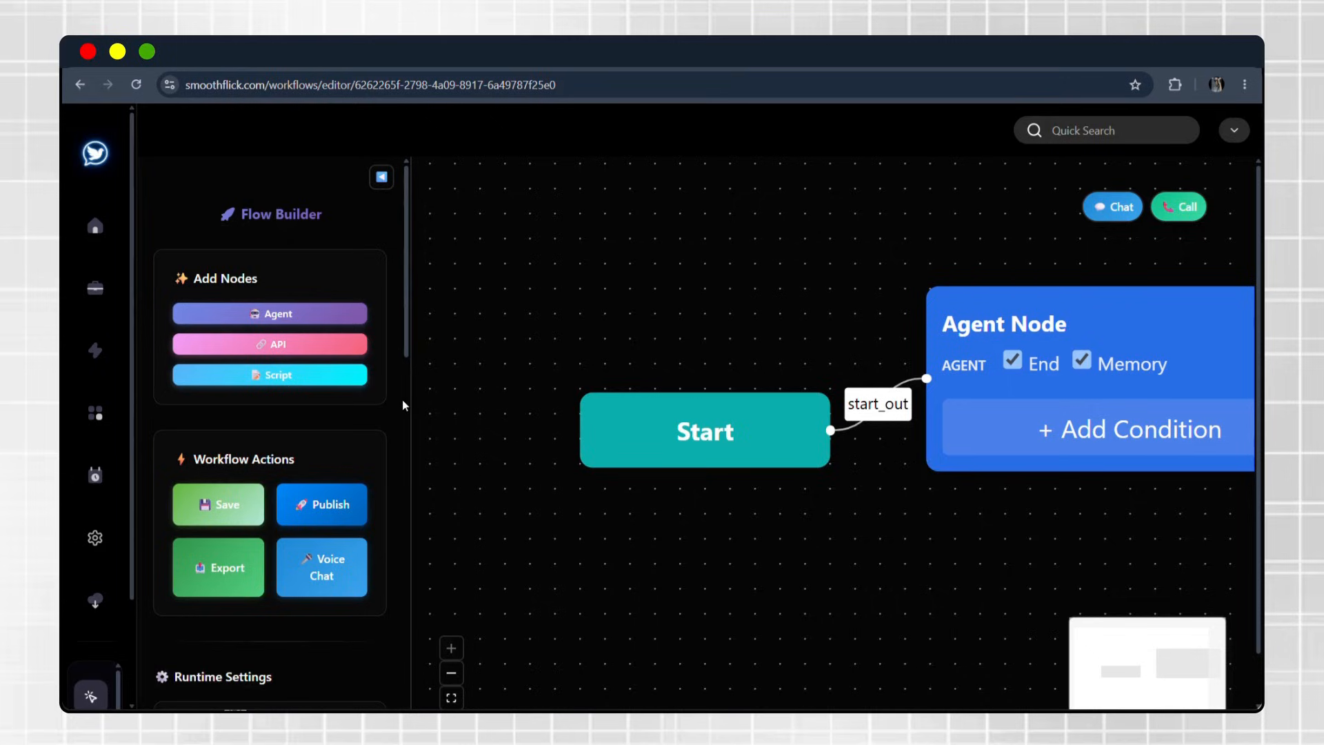
Save the agent workflow in the flow builder and publish it.
click(213, 517)
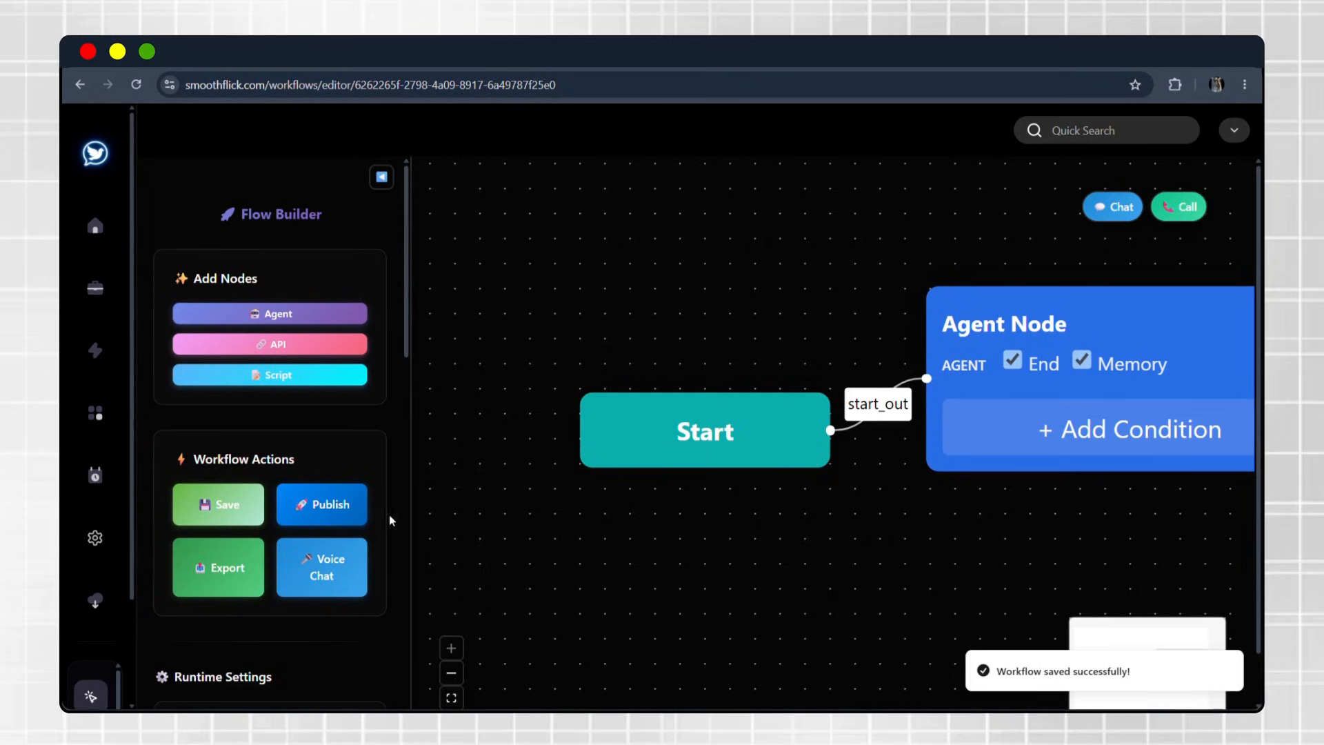
click(329, 511)
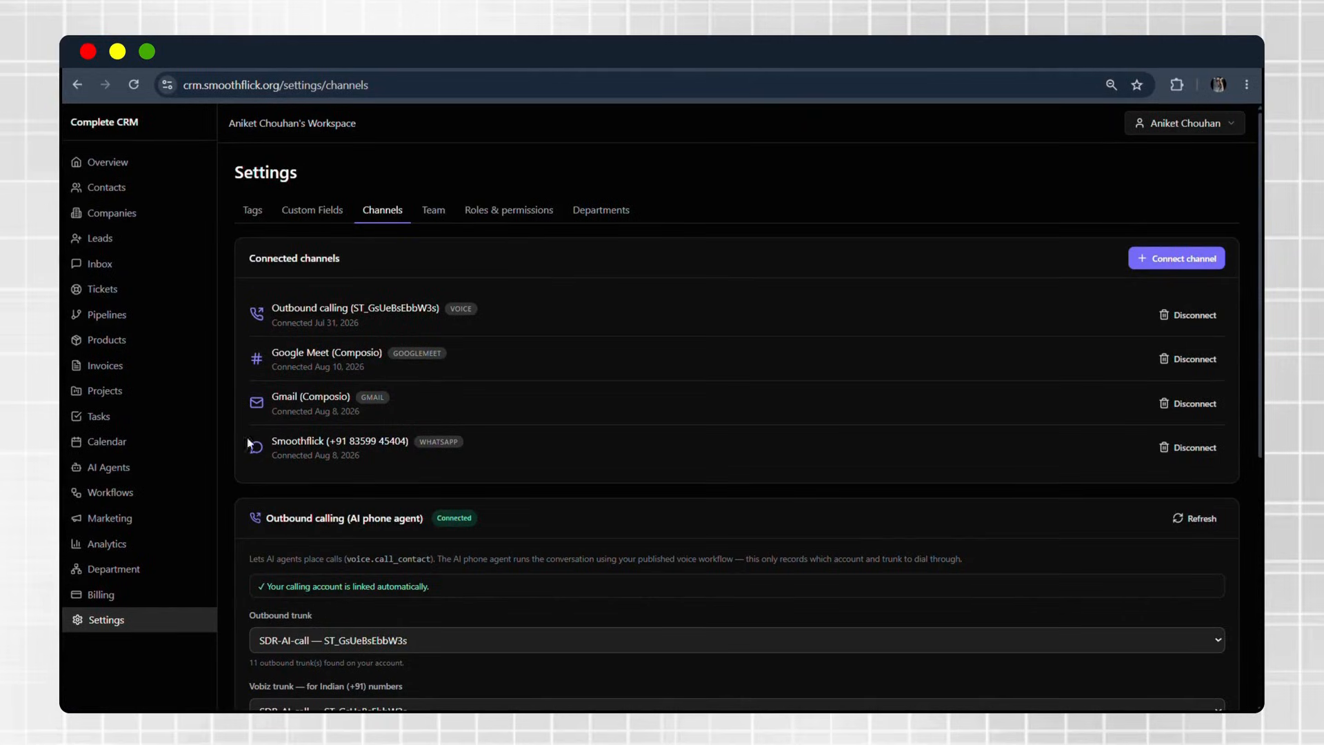
Review the steps and run history of the CRM's AI SDR - 1 - Call new lead workflow and return to the workflow list.
click(128, 497)
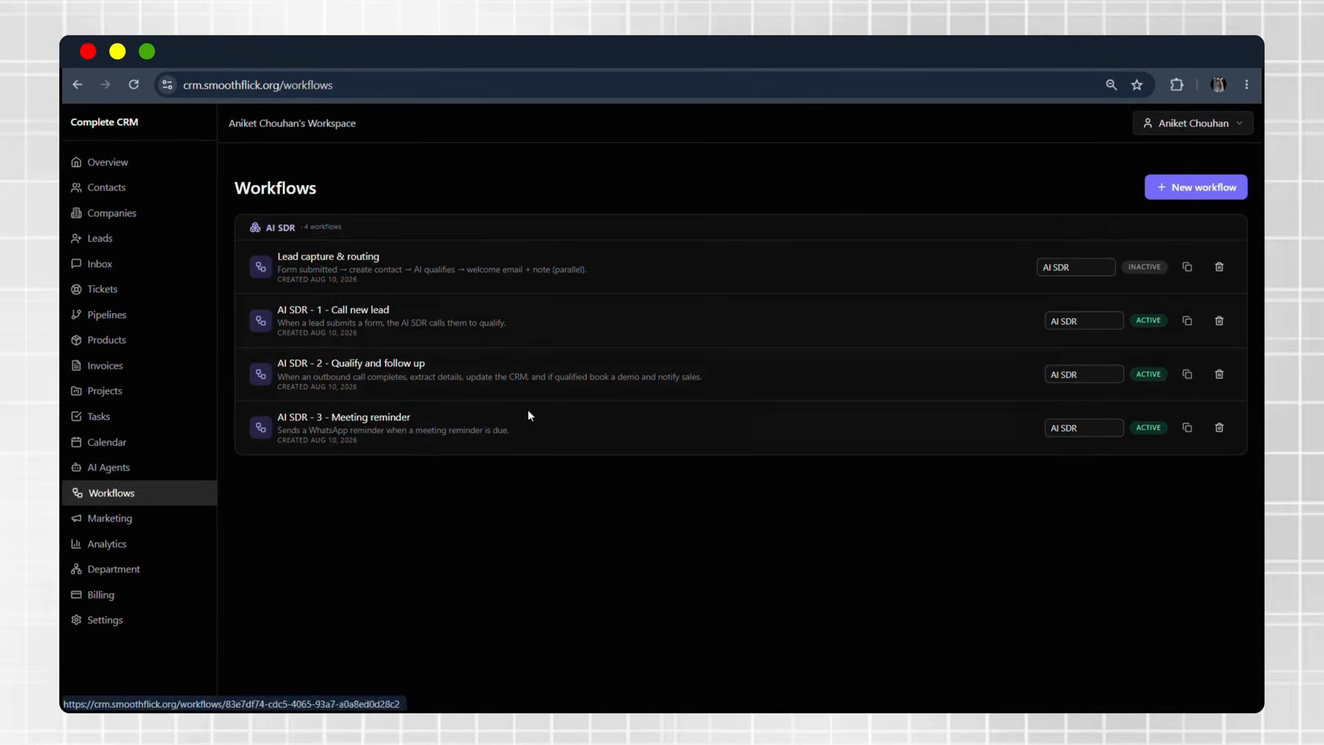
click(648, 436)
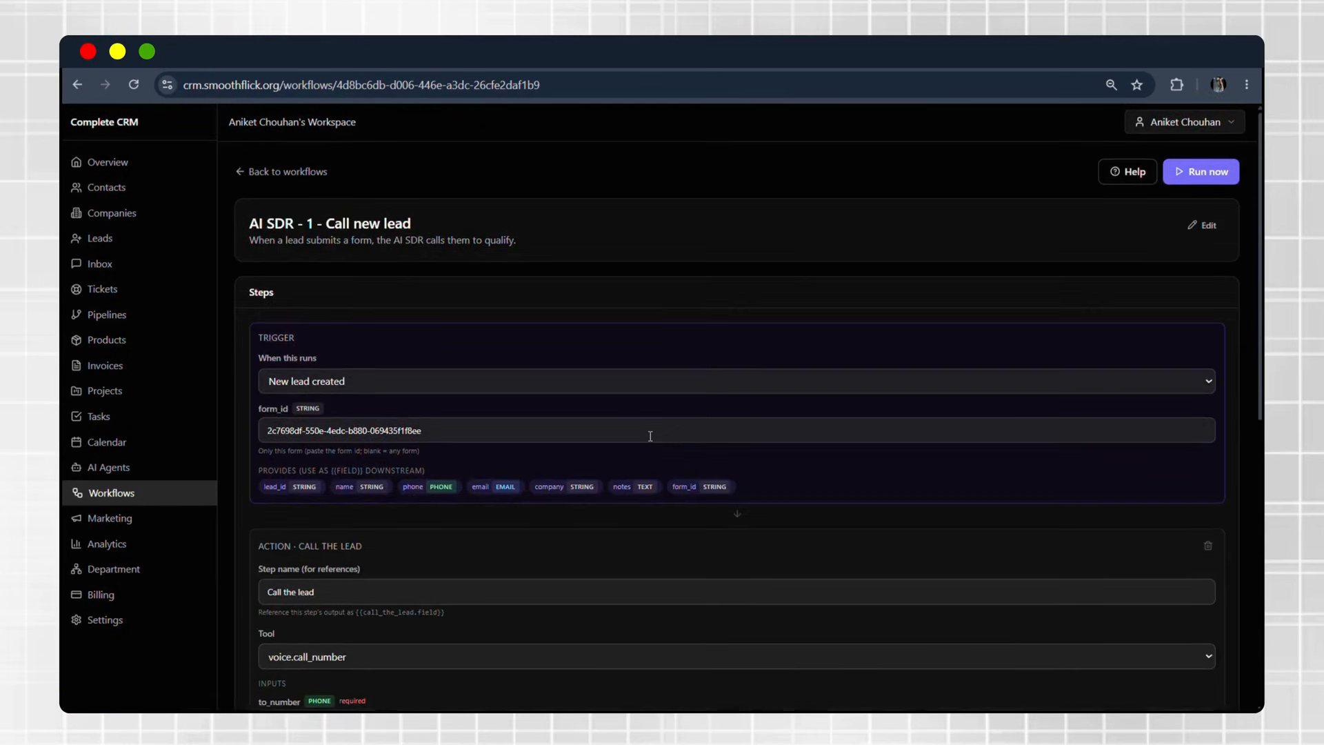
scroll(650, 436, down, 10)
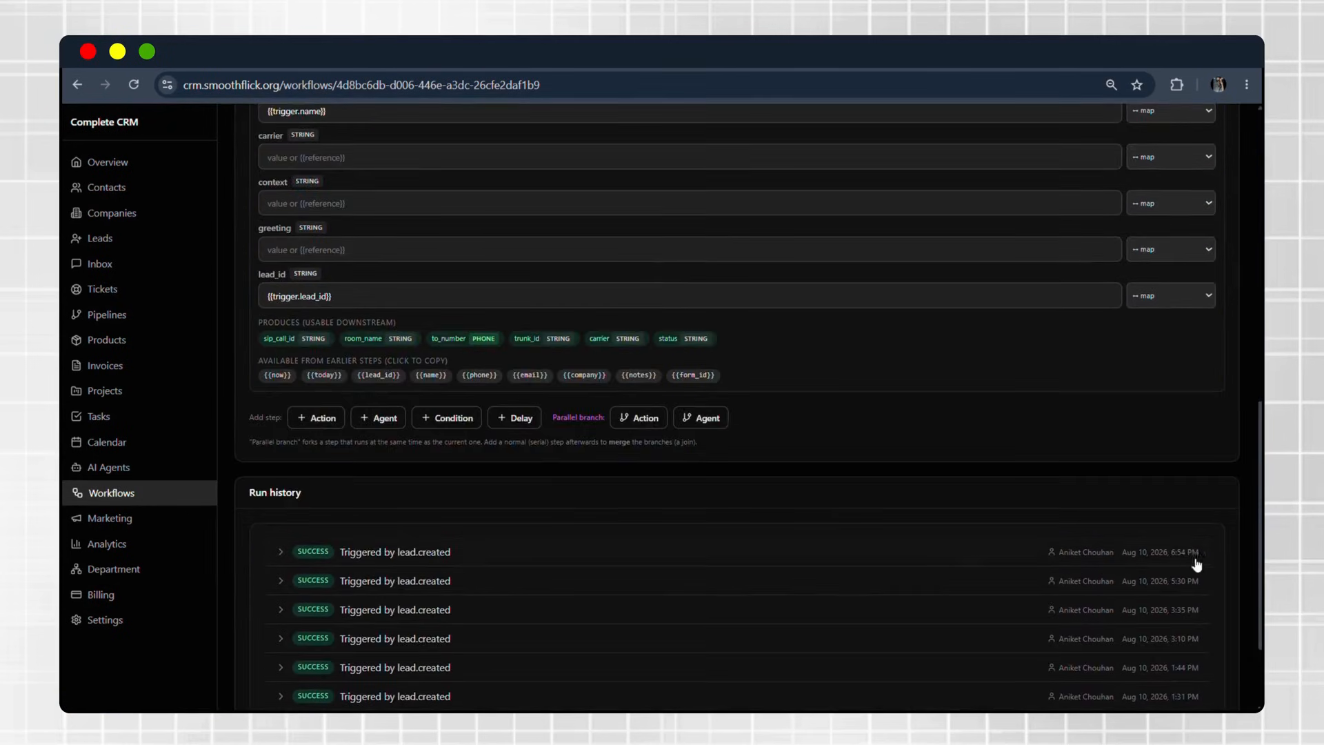
scroll(721, 512, up, 1)
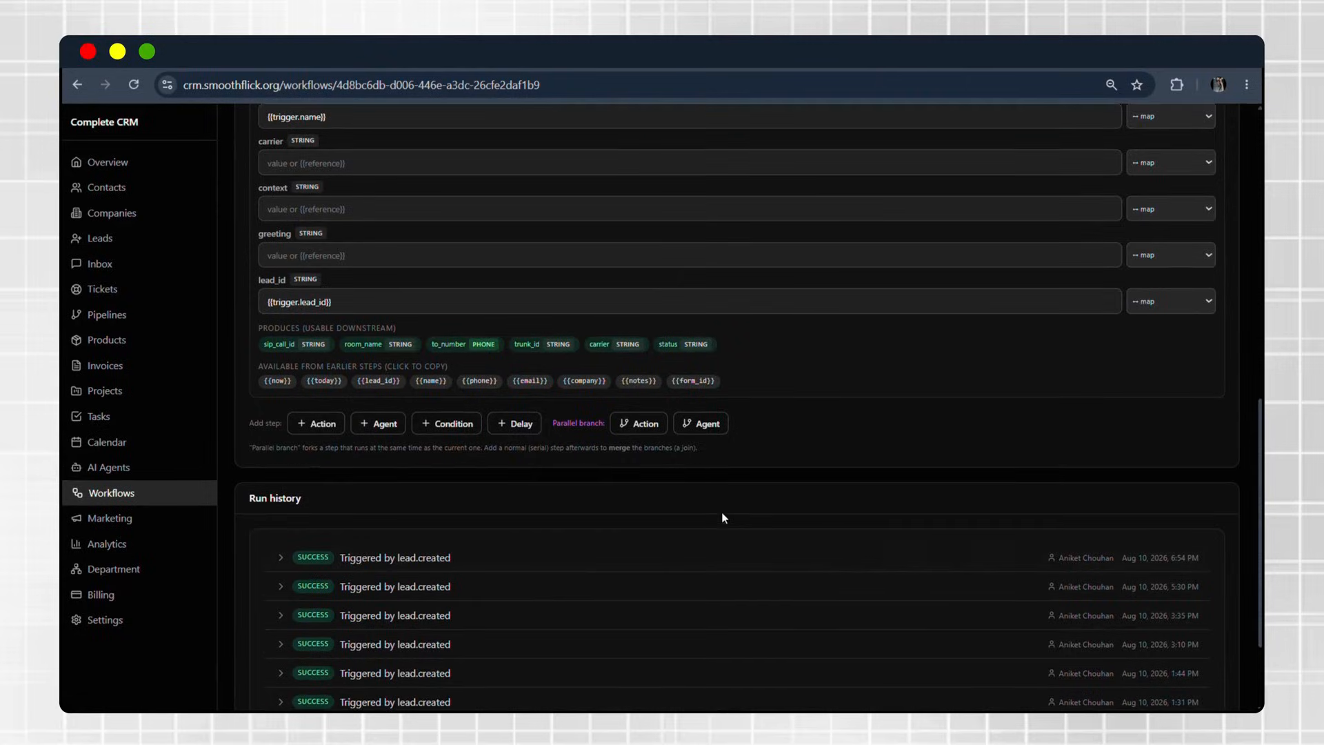
scroll(721, 518, up, 10)
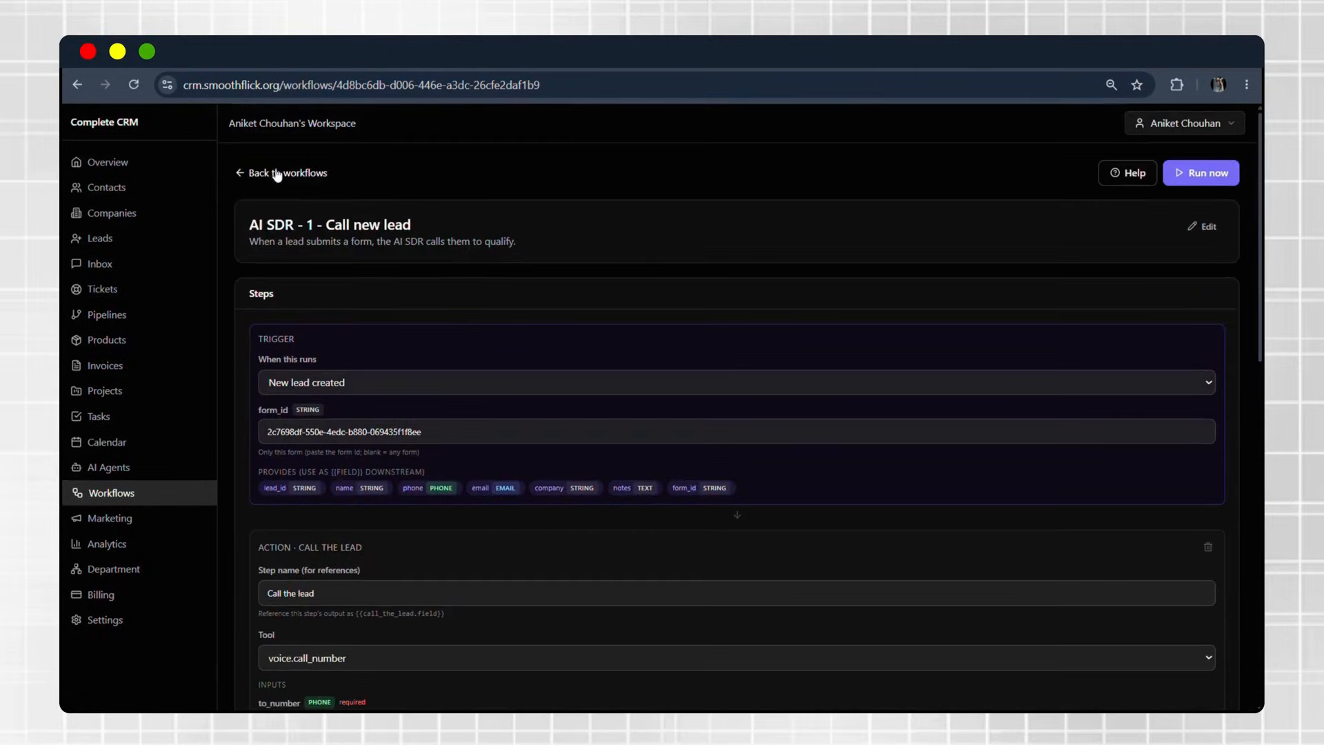
click(277, 174)
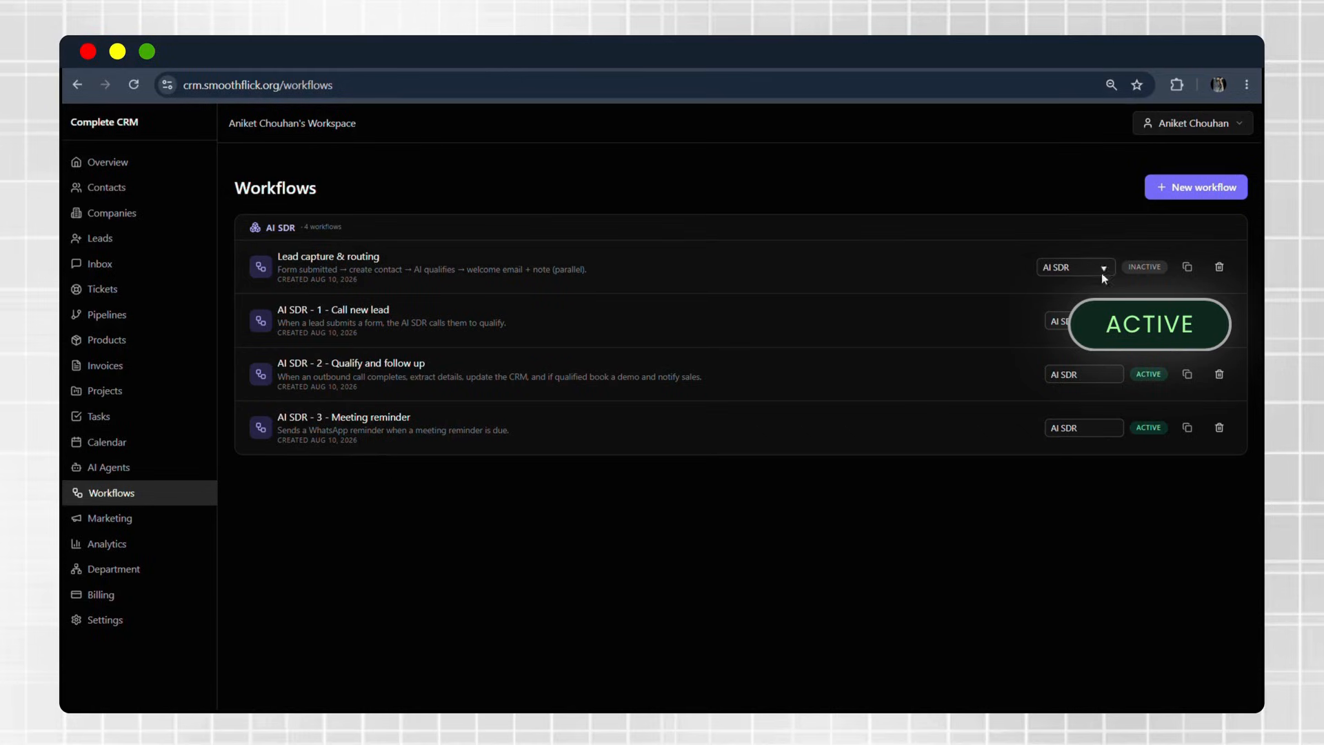
Copy the public link of the AI SDR lead capture form from the marketing forms.
click(102, 525)
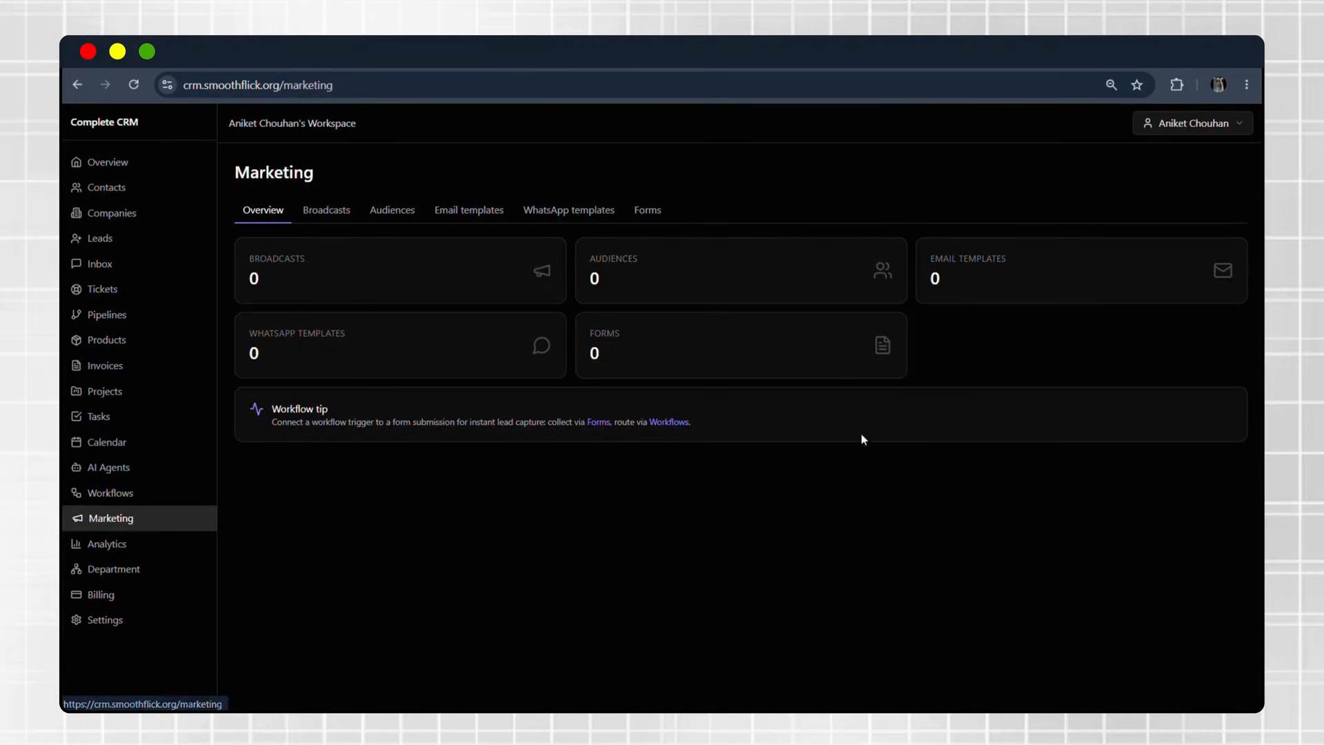
click(633, 364)
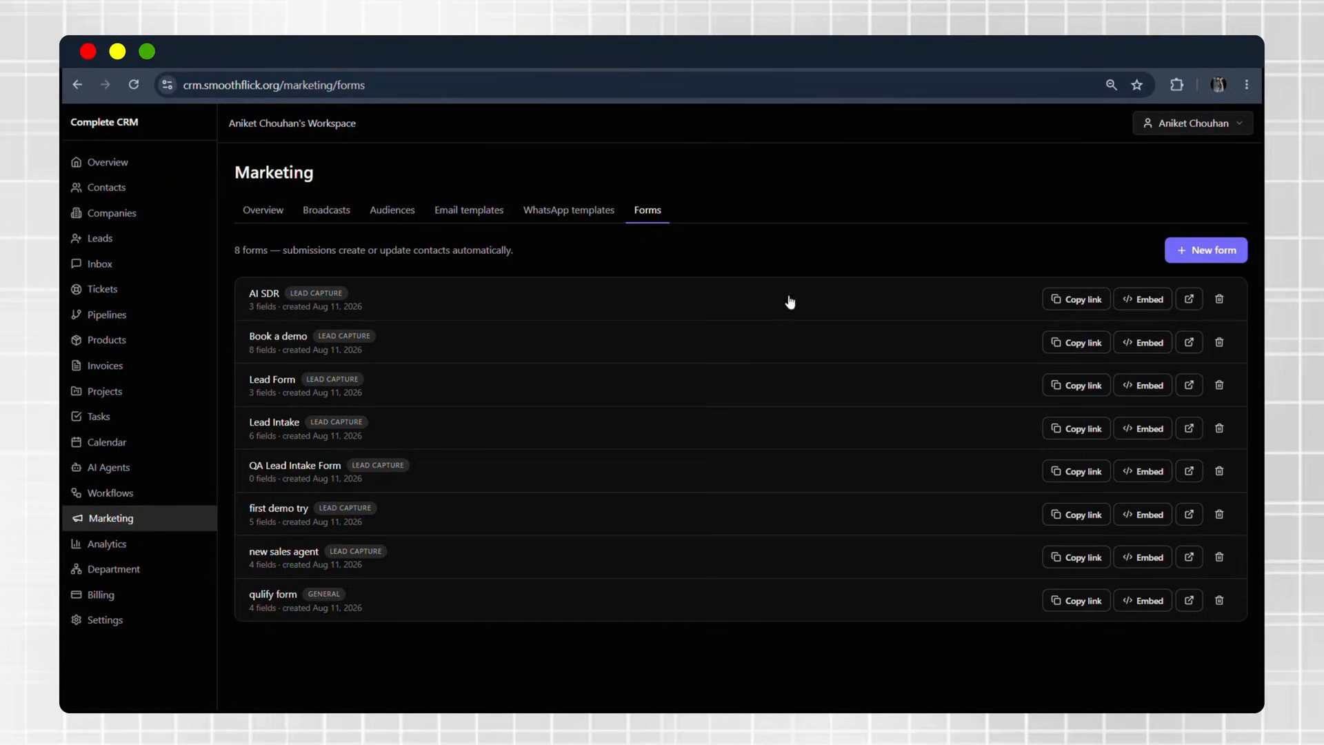
click(1062, 299)
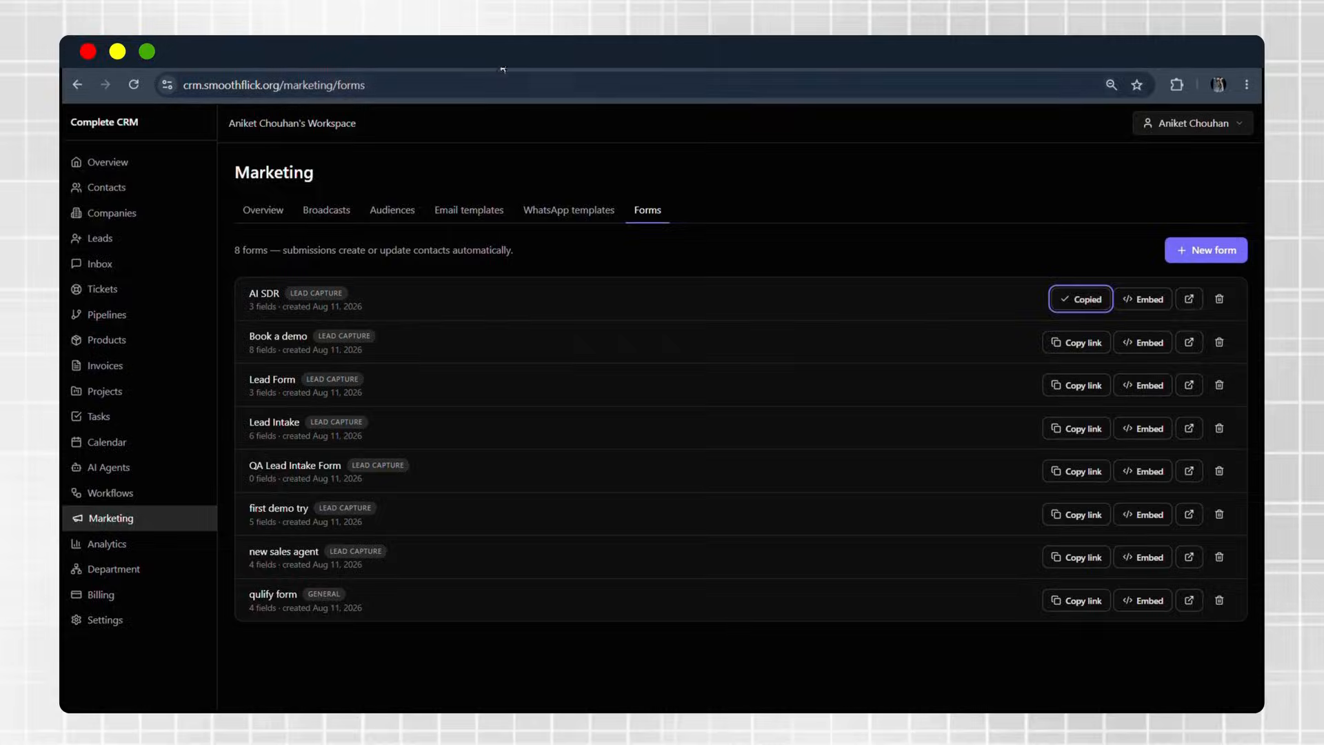
Open the copied form link in a new browser tab and submit the form with the test lead's name, email and phone number.
key(ctrl+t)
click(483, 84)
key(ctrl+v)
key(Return)
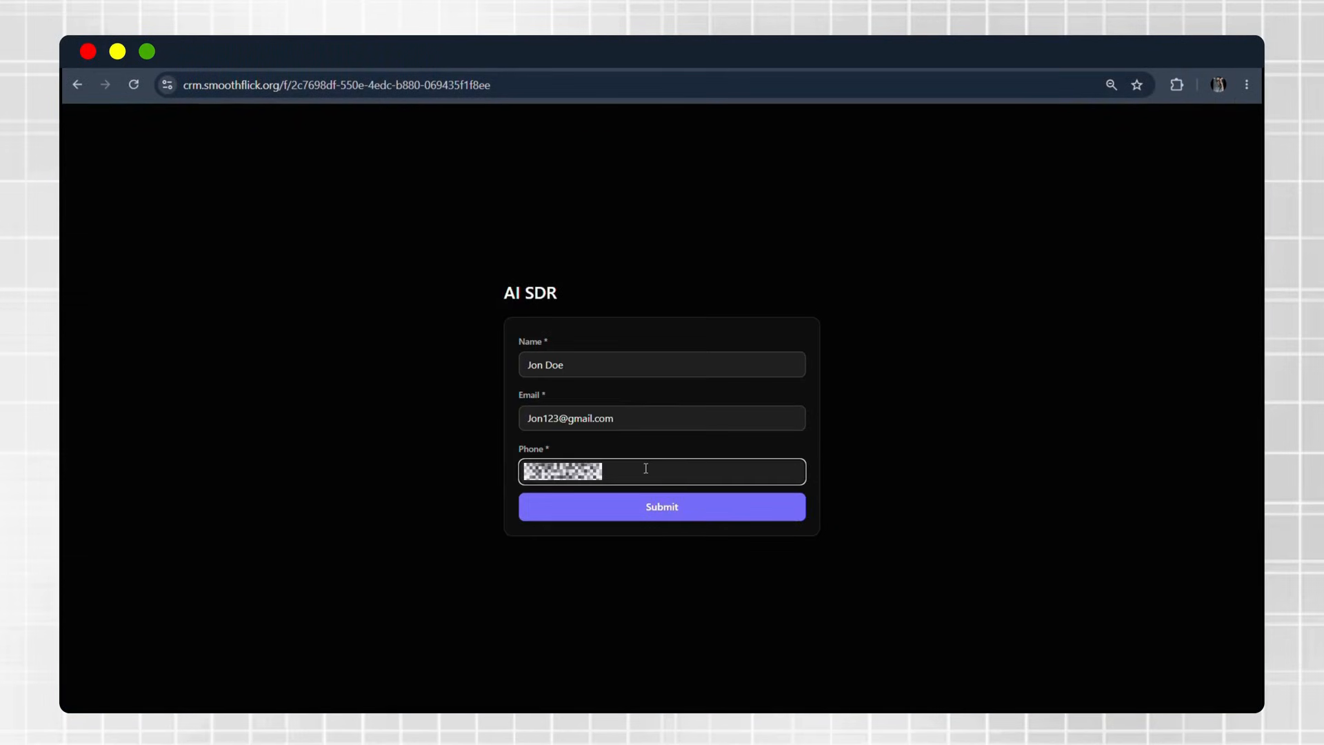
click(661, 503)
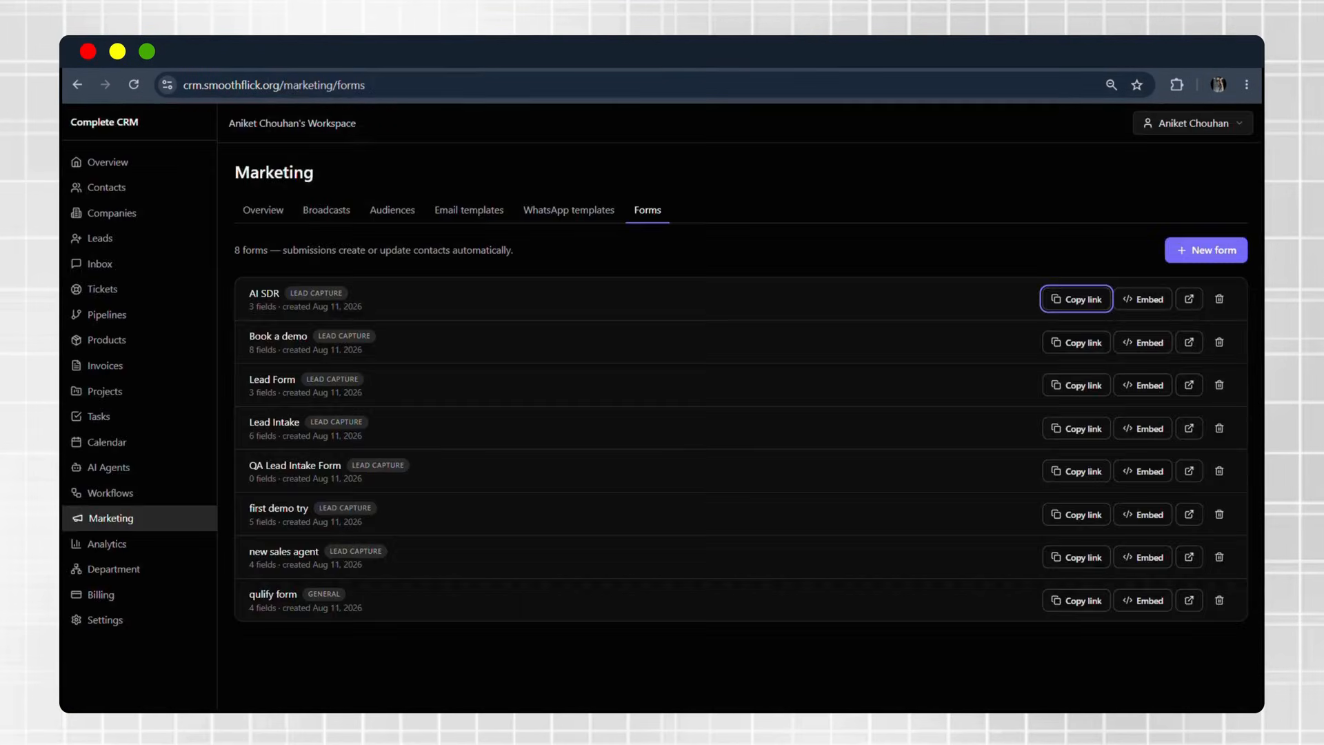
Examine the newest run in the history of the AI SDR - 1 - Call new lead workflow and reload the page to check for new runs.
click(111, 492)
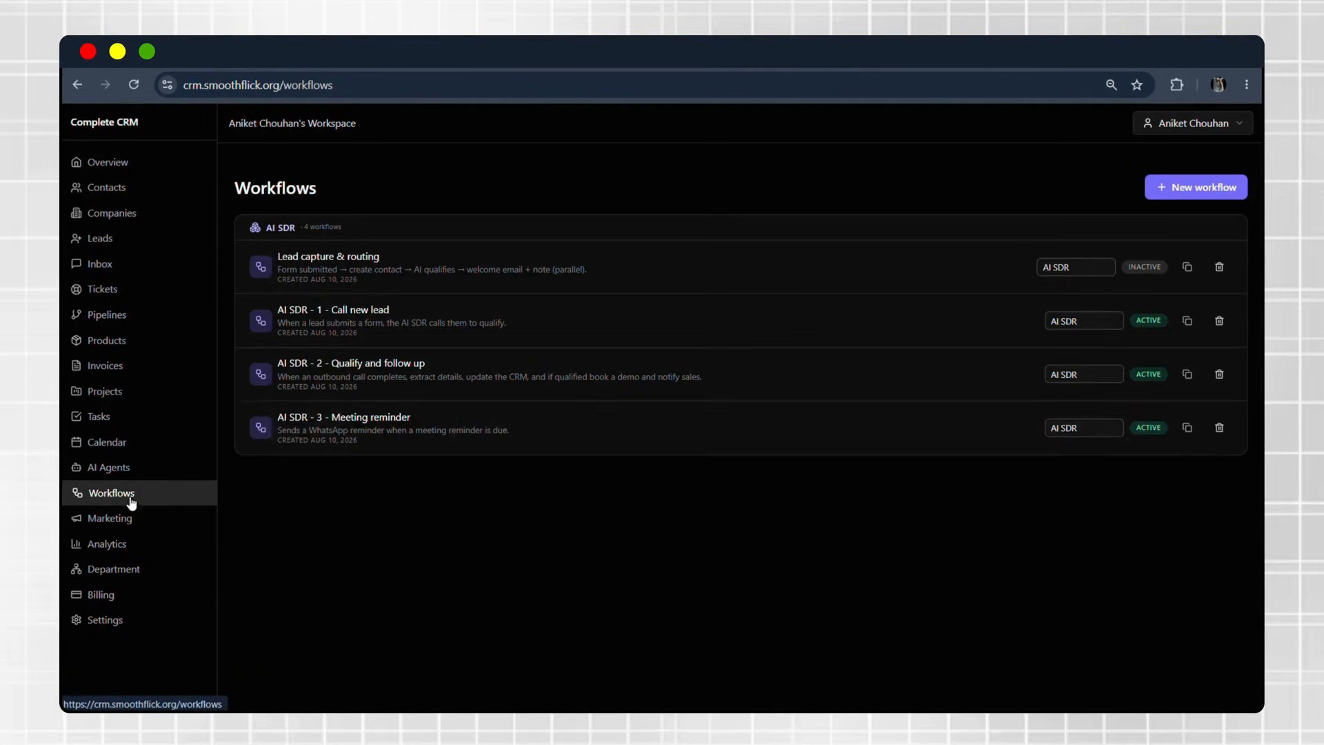
click(348, 314)
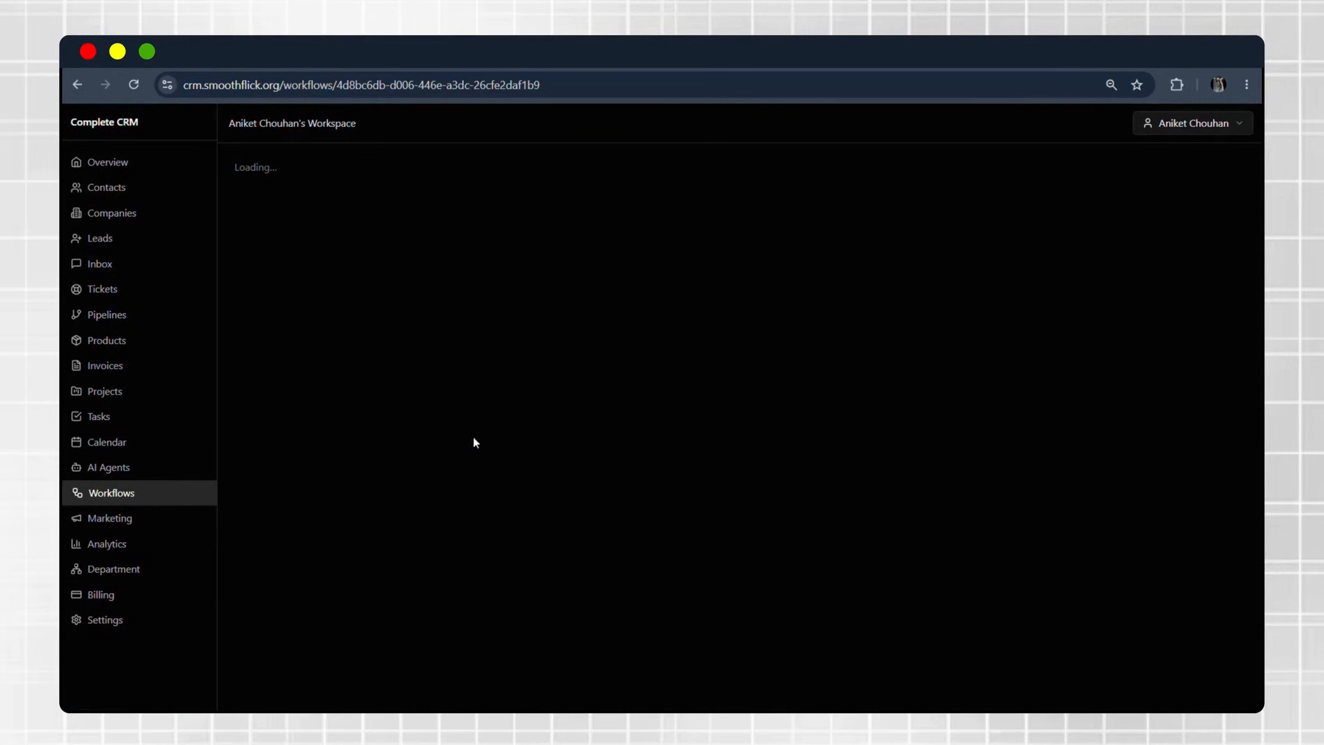
scroll(445, 509, down, 15)
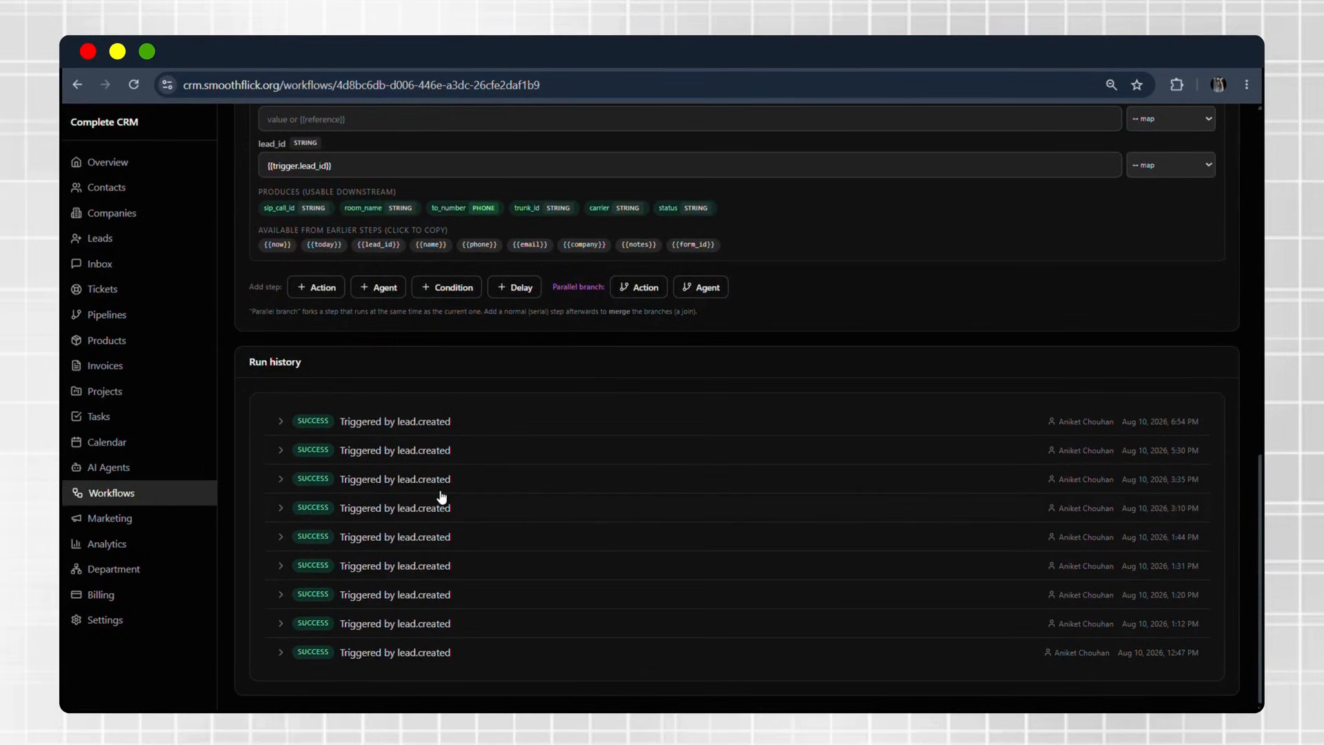
click(282, 422)
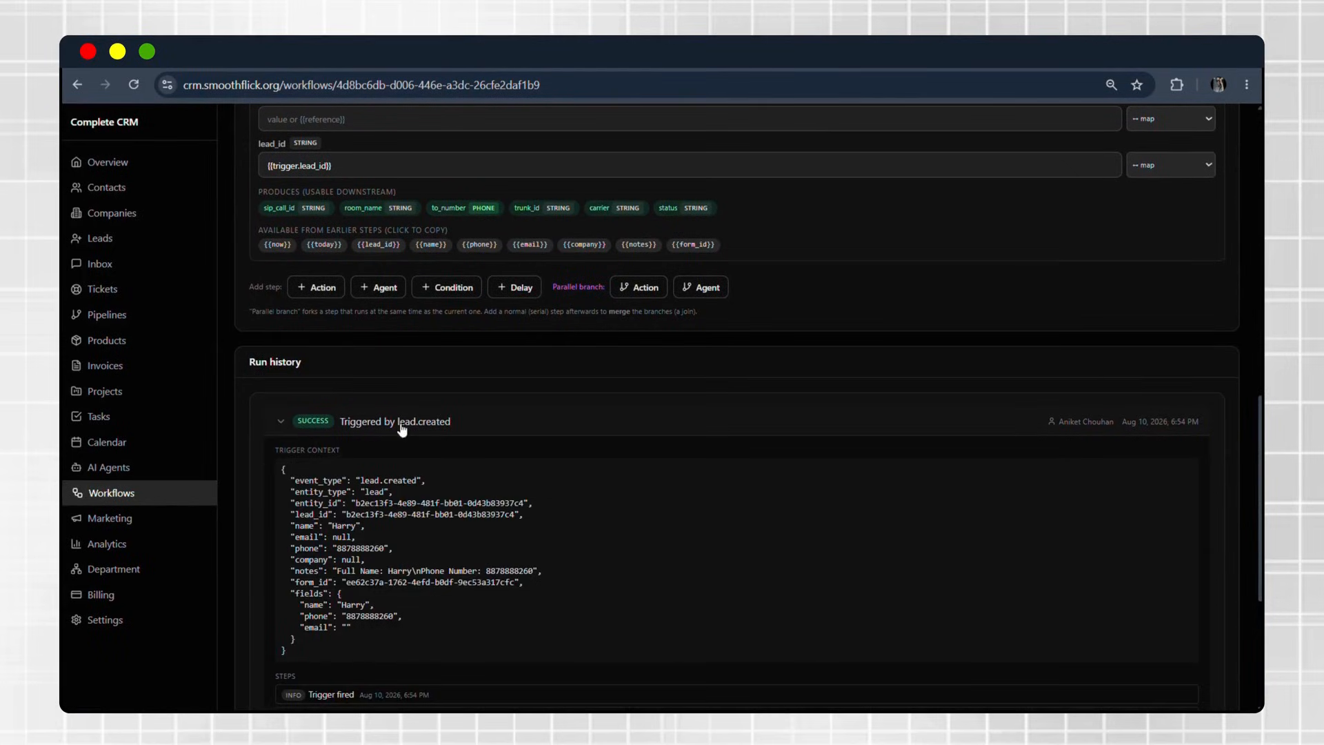
click(282, 422)
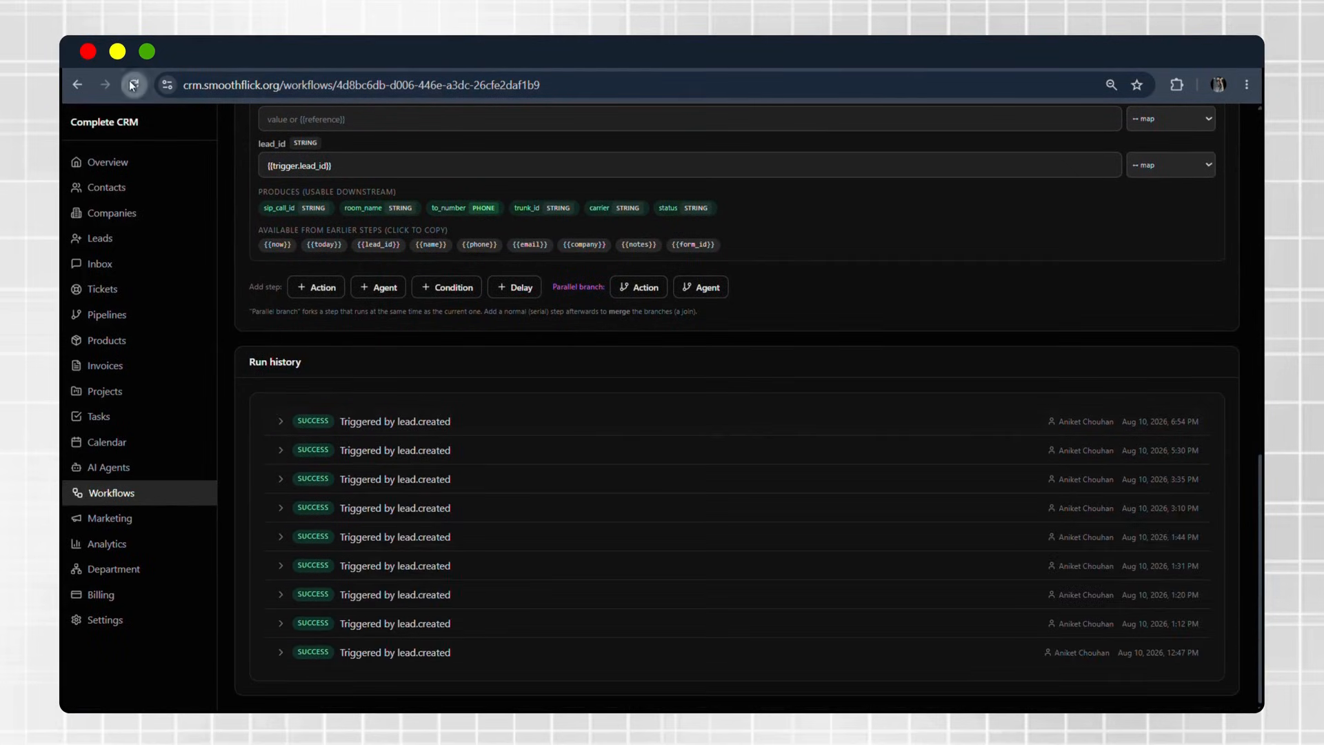
click(133, 84)
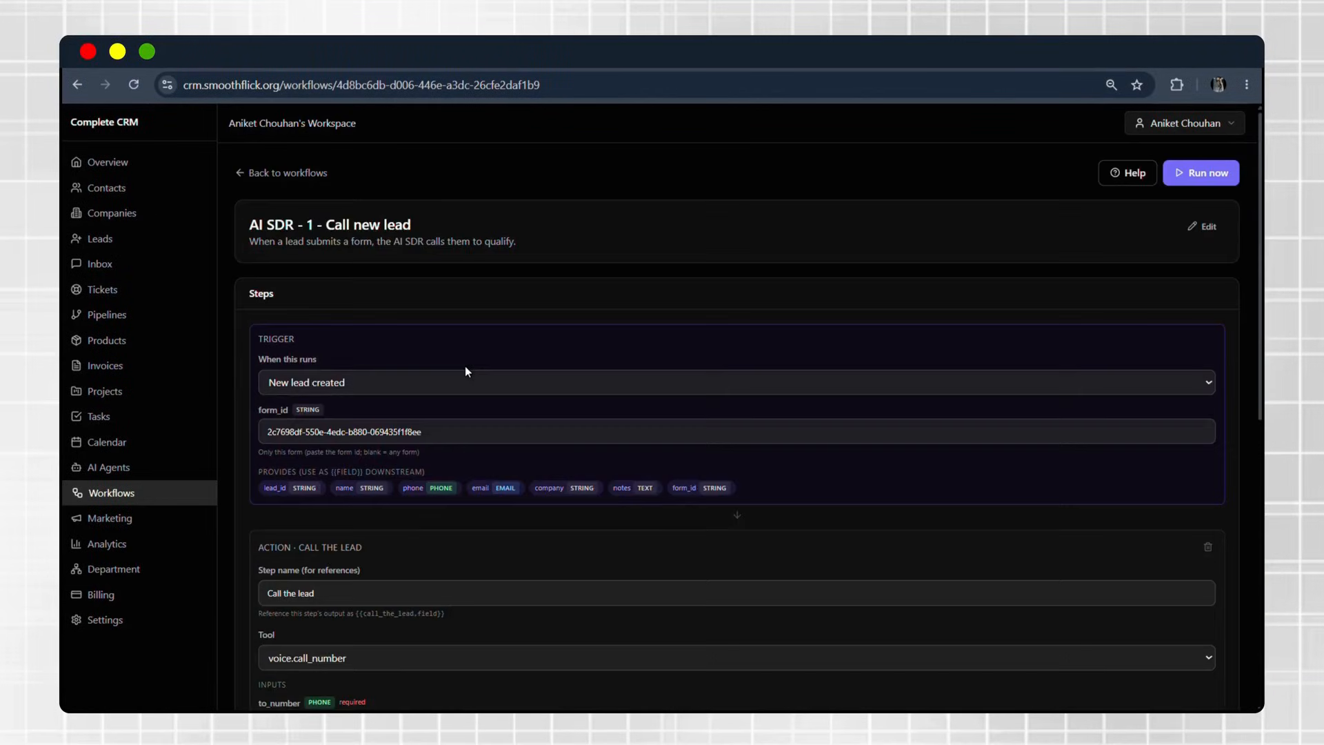
scroll(465, 371, down, 4)
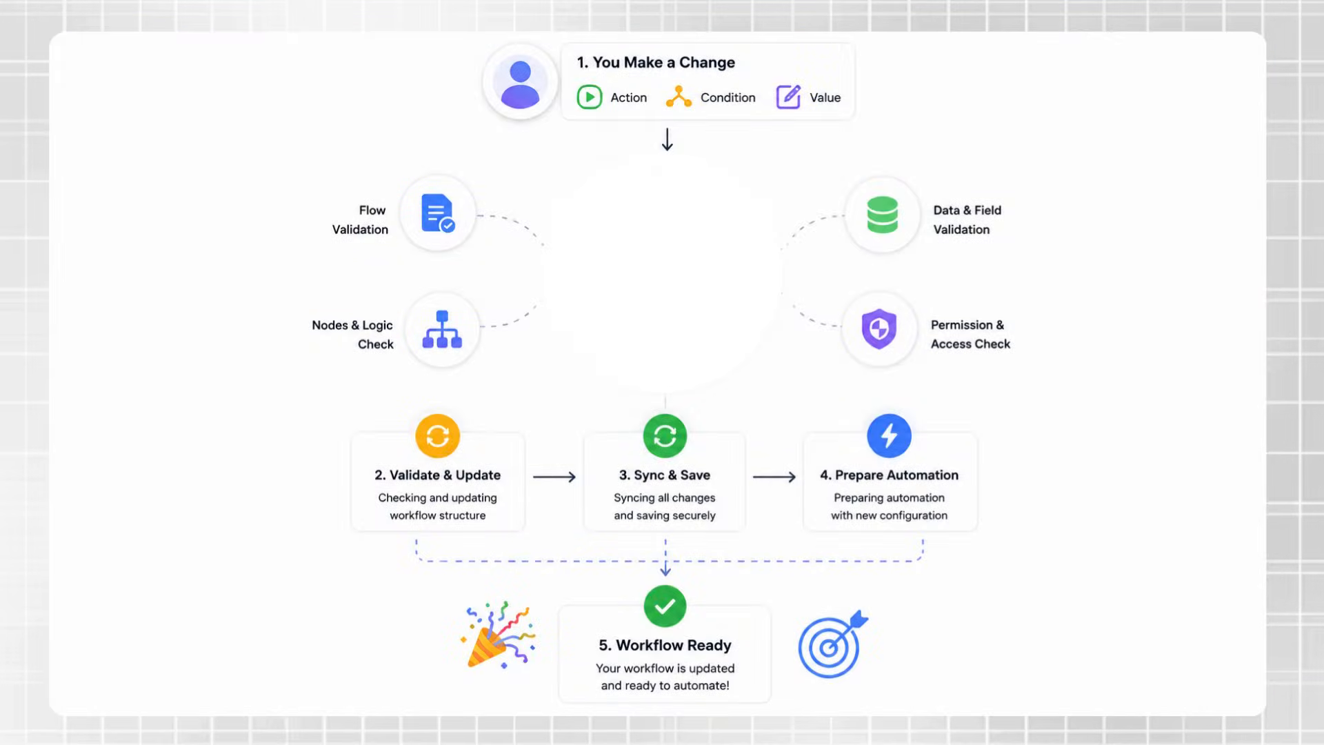